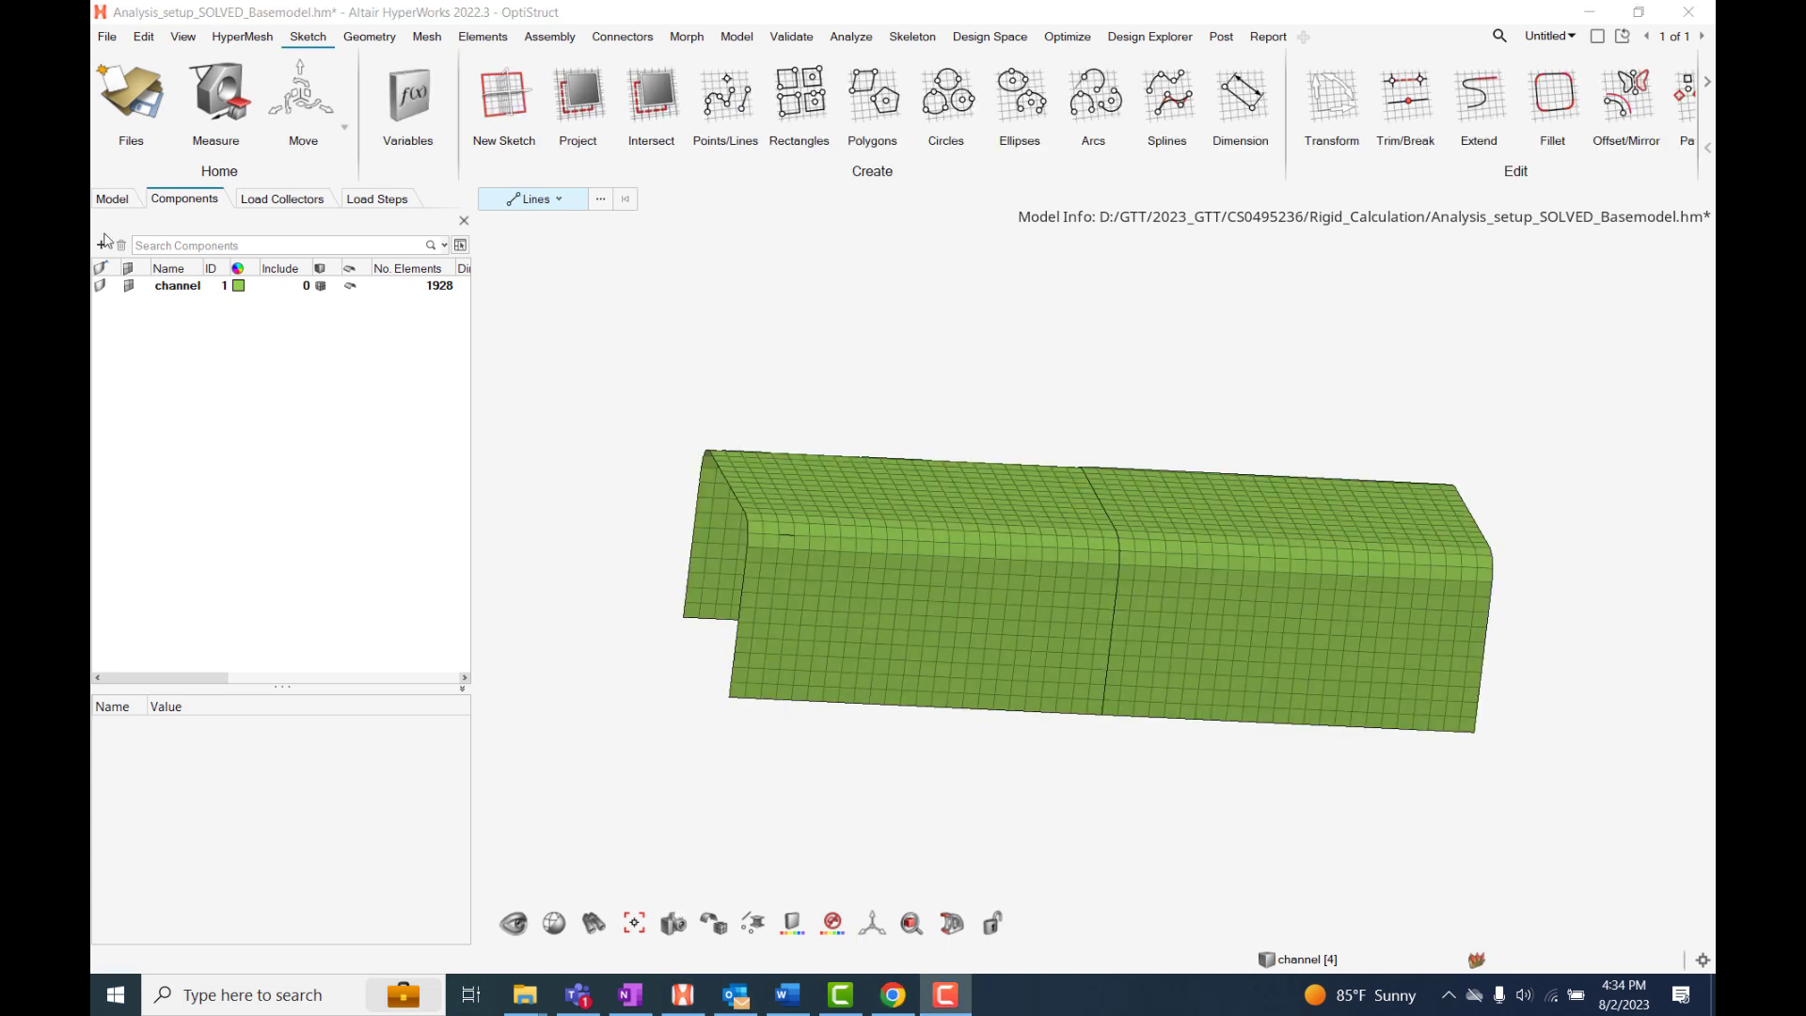
# Restore the Concept ribbon from the ribbons list and switch to its stiffener tools.
pyautogui.click(183, 37)
pyautogui.moveTo(219, 320)
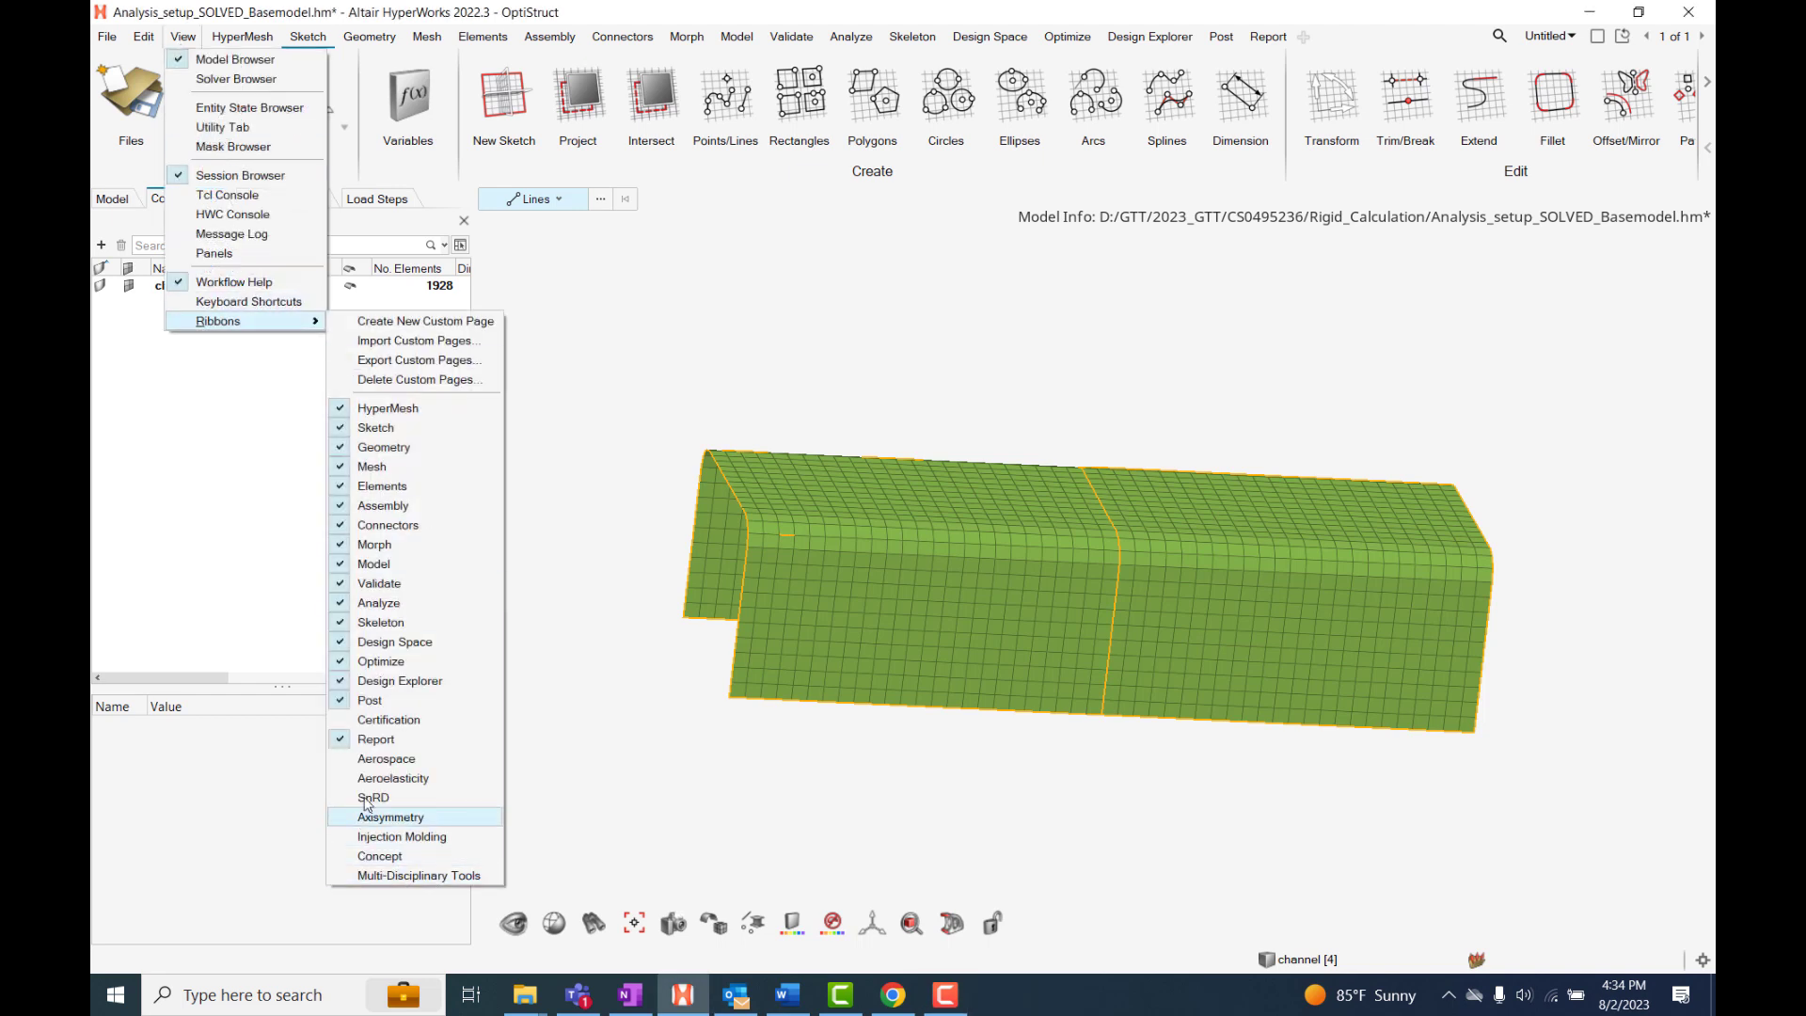
pyautogui.click(381, 857)
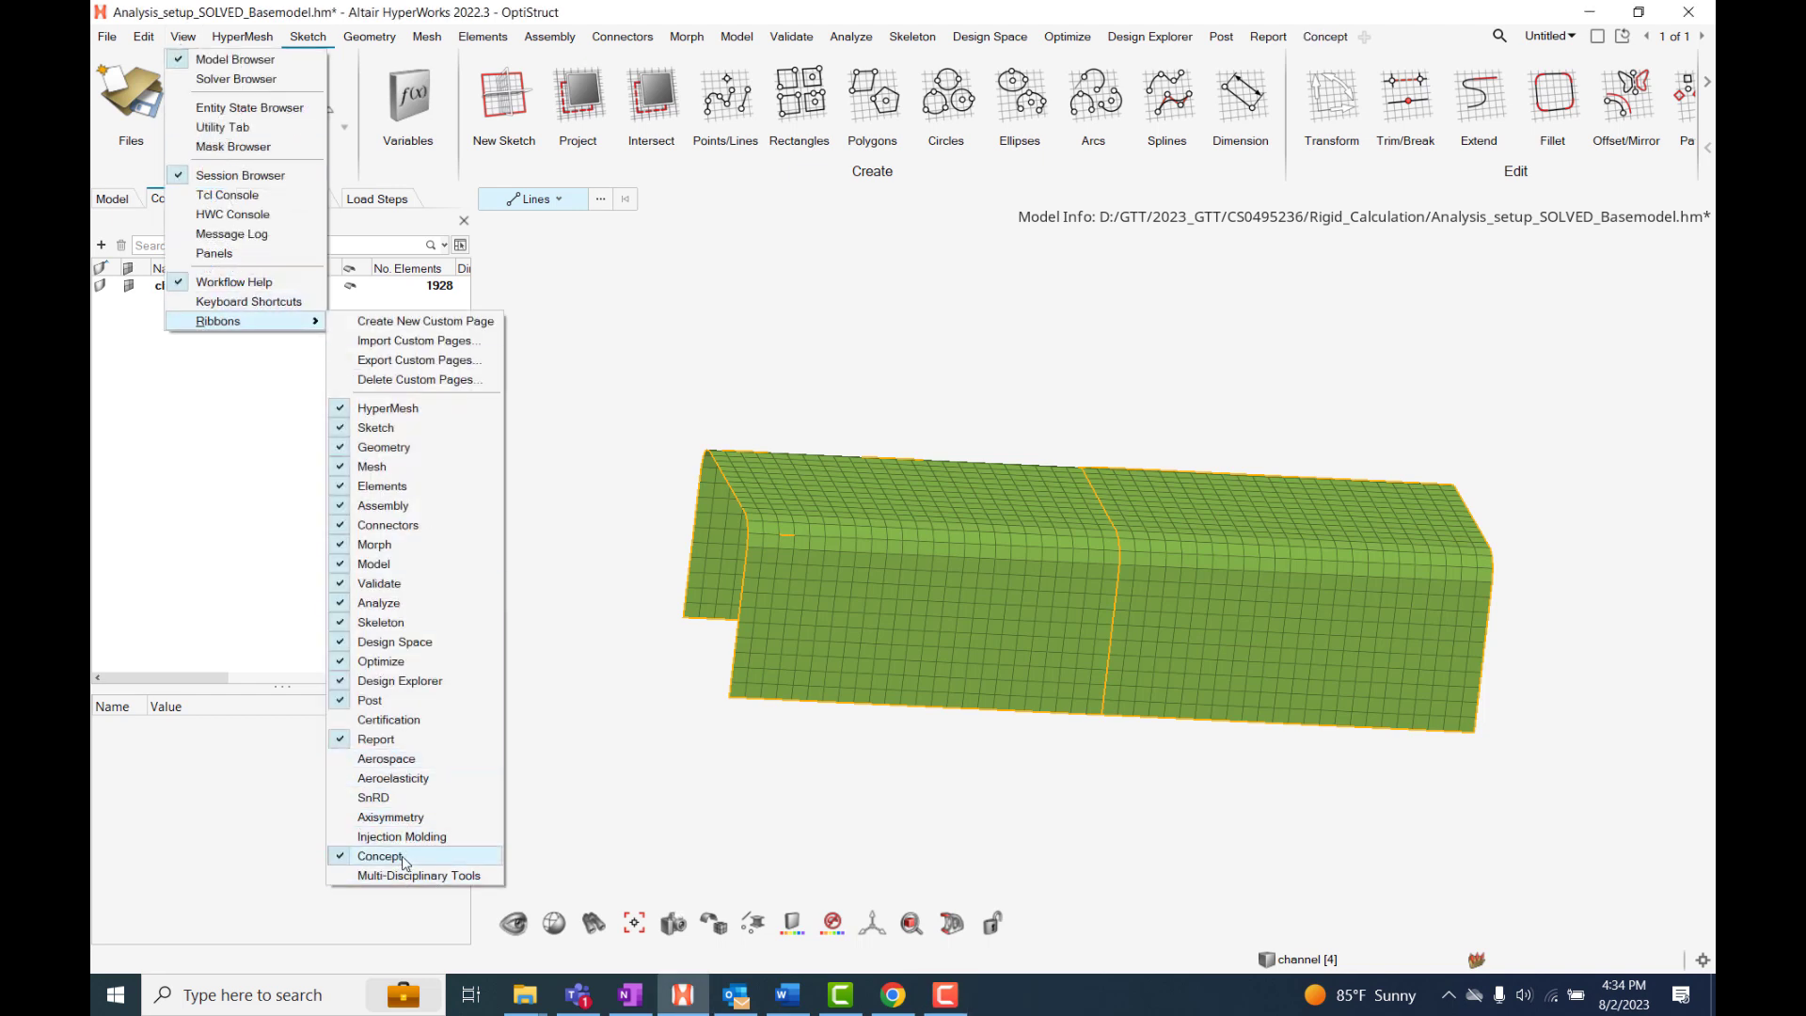
pyautogui.click(1151, 397)
pyautogui.click(1325, 37)
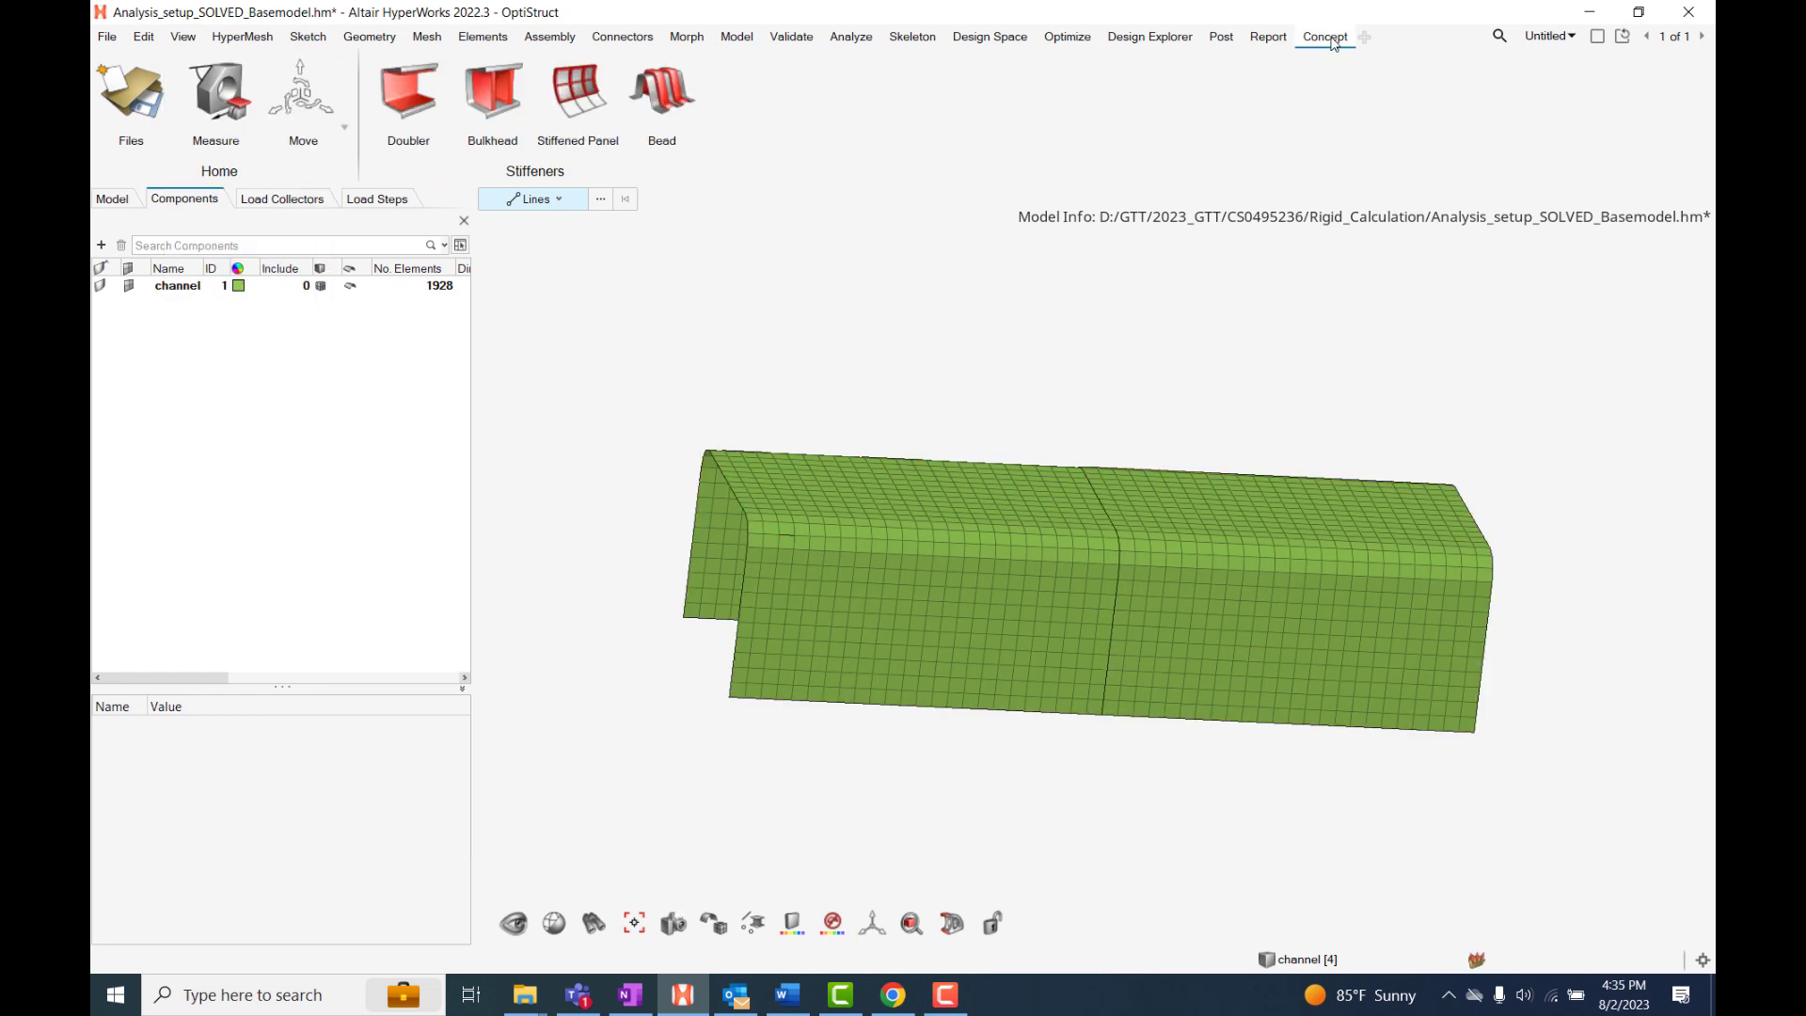
# Briefly open the Bead tool, then orbit the channel to show its open side.
pyautogui.click(662, 94)
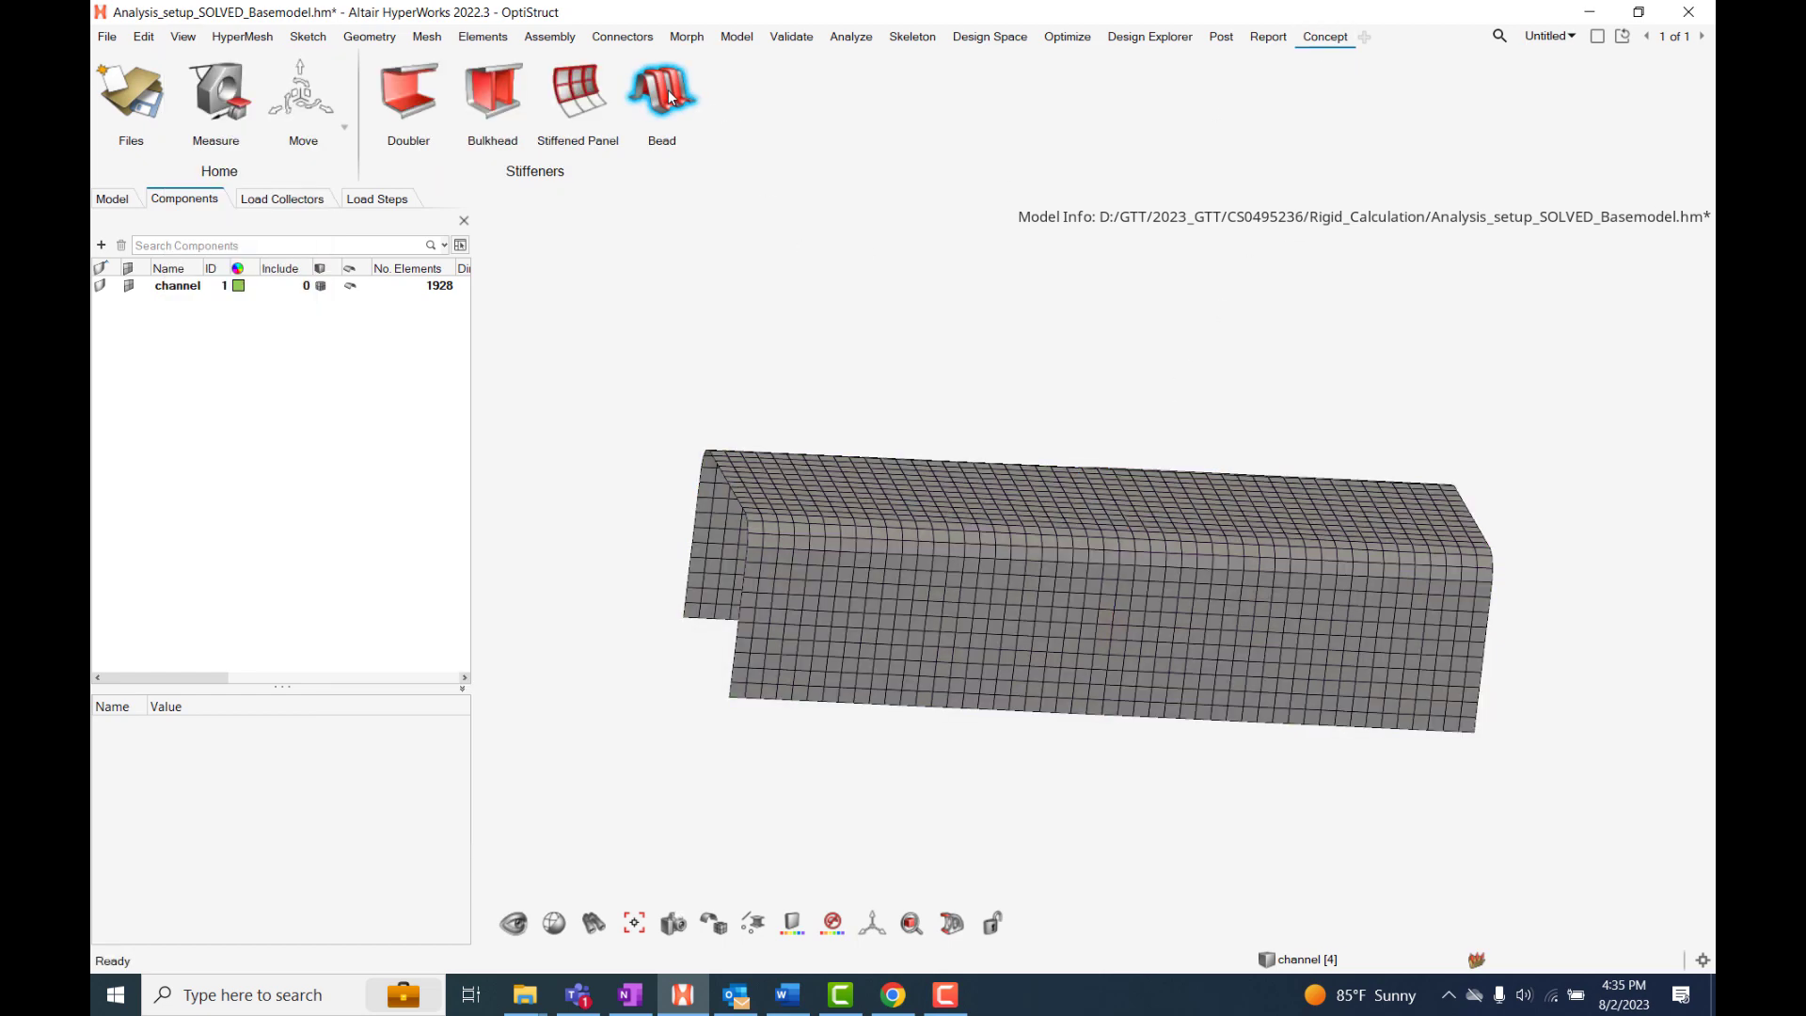
pyautogui.moveTo(664, 671)
pyautogui.mouseDown(button='middle')
pyautogui.moveTo(763, 692)
pyautogui.moveTo(723, 705)
pyautogui.mouseUp(button='middle')
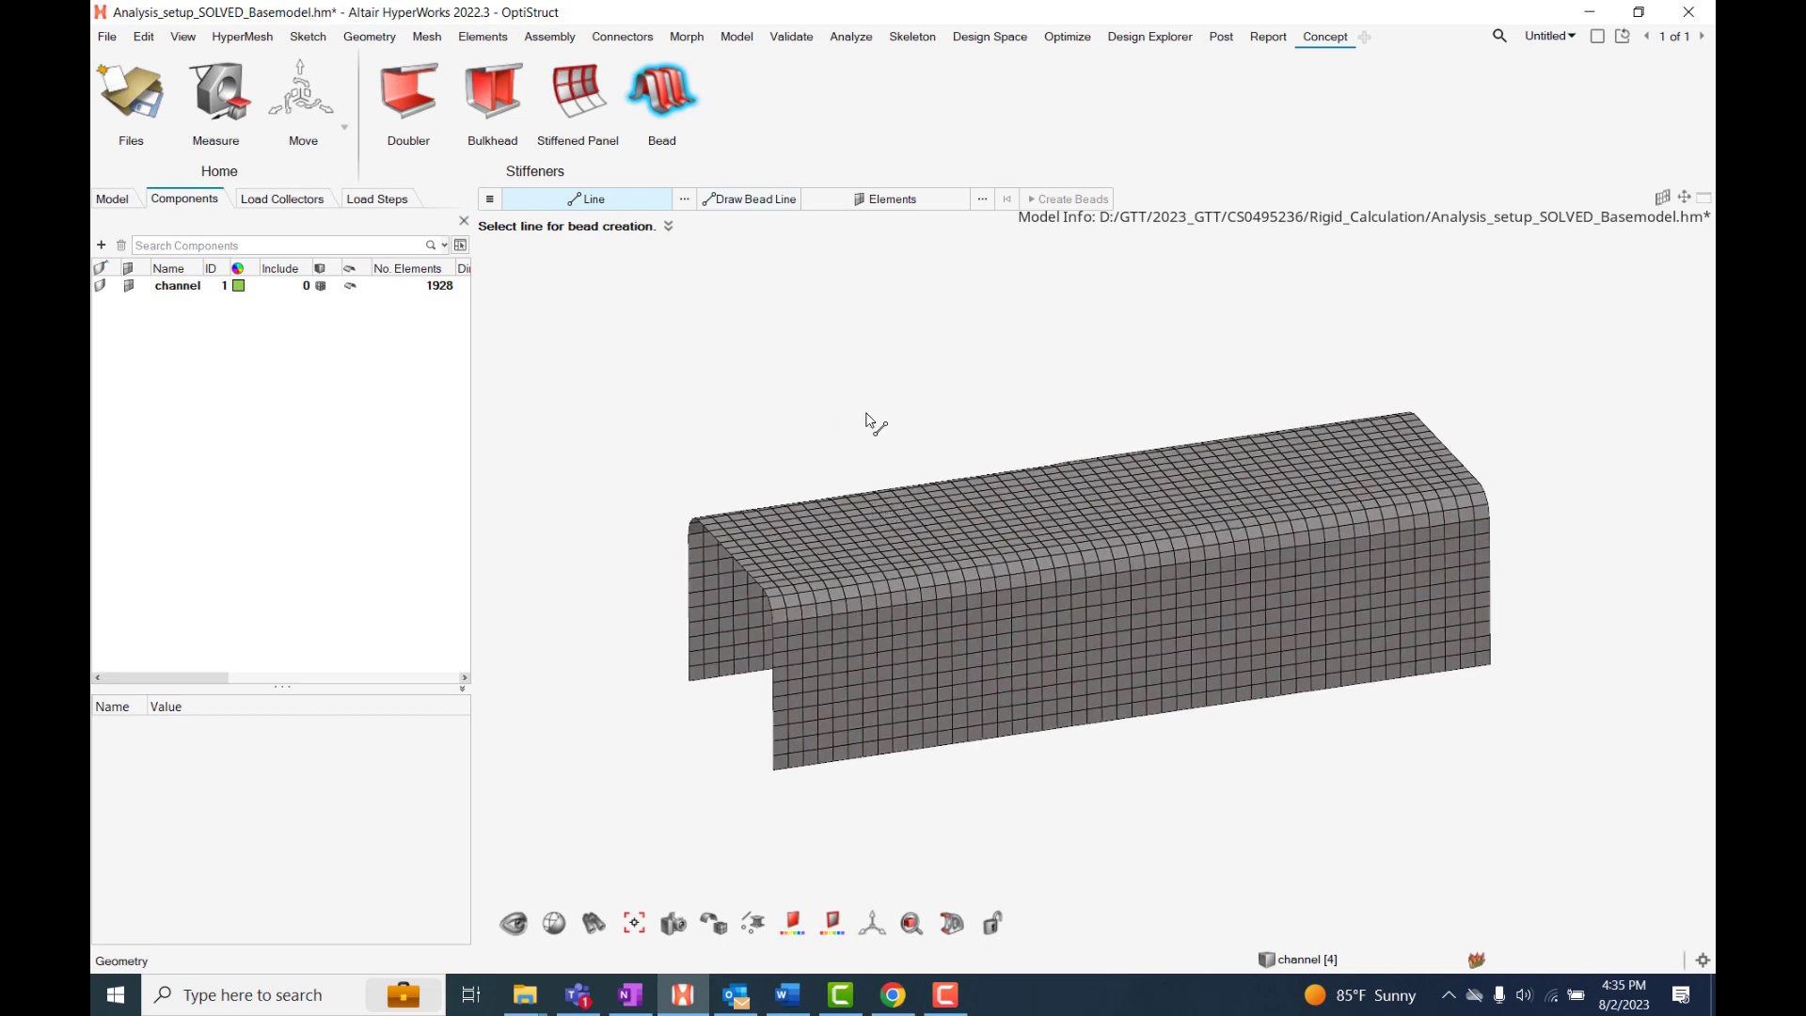
pyautogui.moveTo(869, 421); pyautogui.dragTo(958, 432, button='middle')
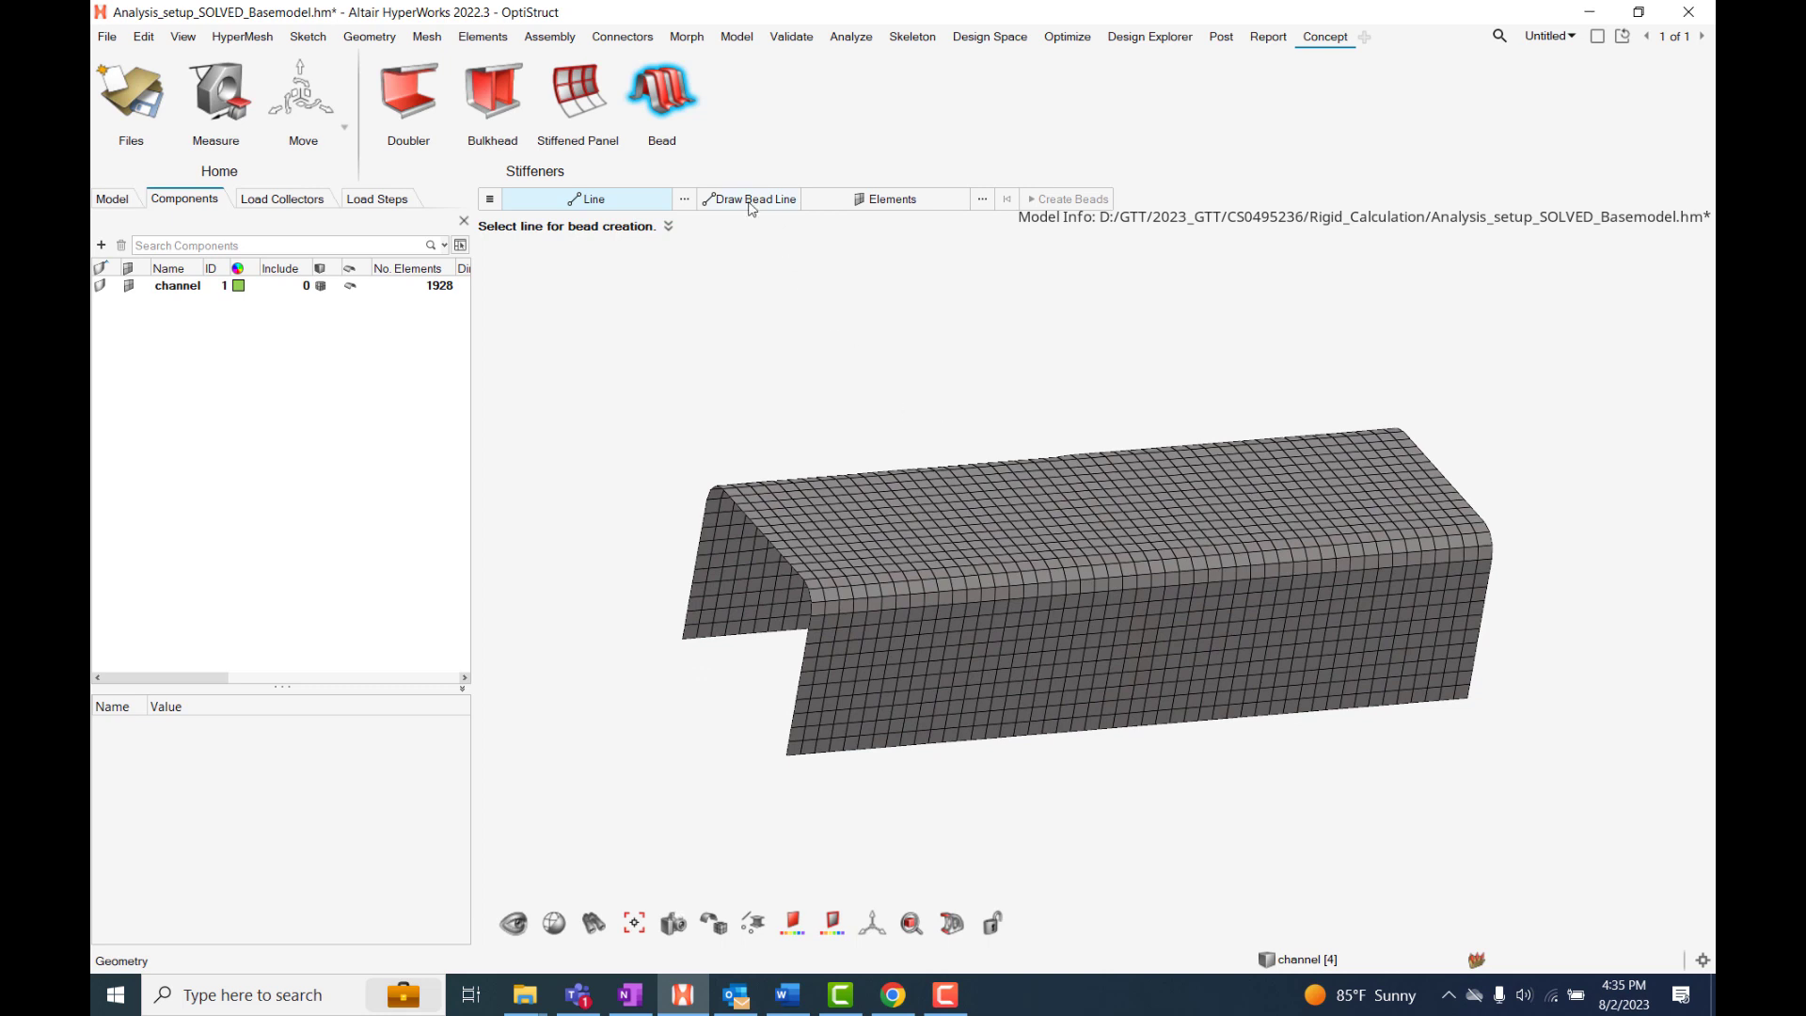
# Draw a smooth polyline from the channel's top face, over the edge, and down its side wall.
pyautogui.click(370, 37)
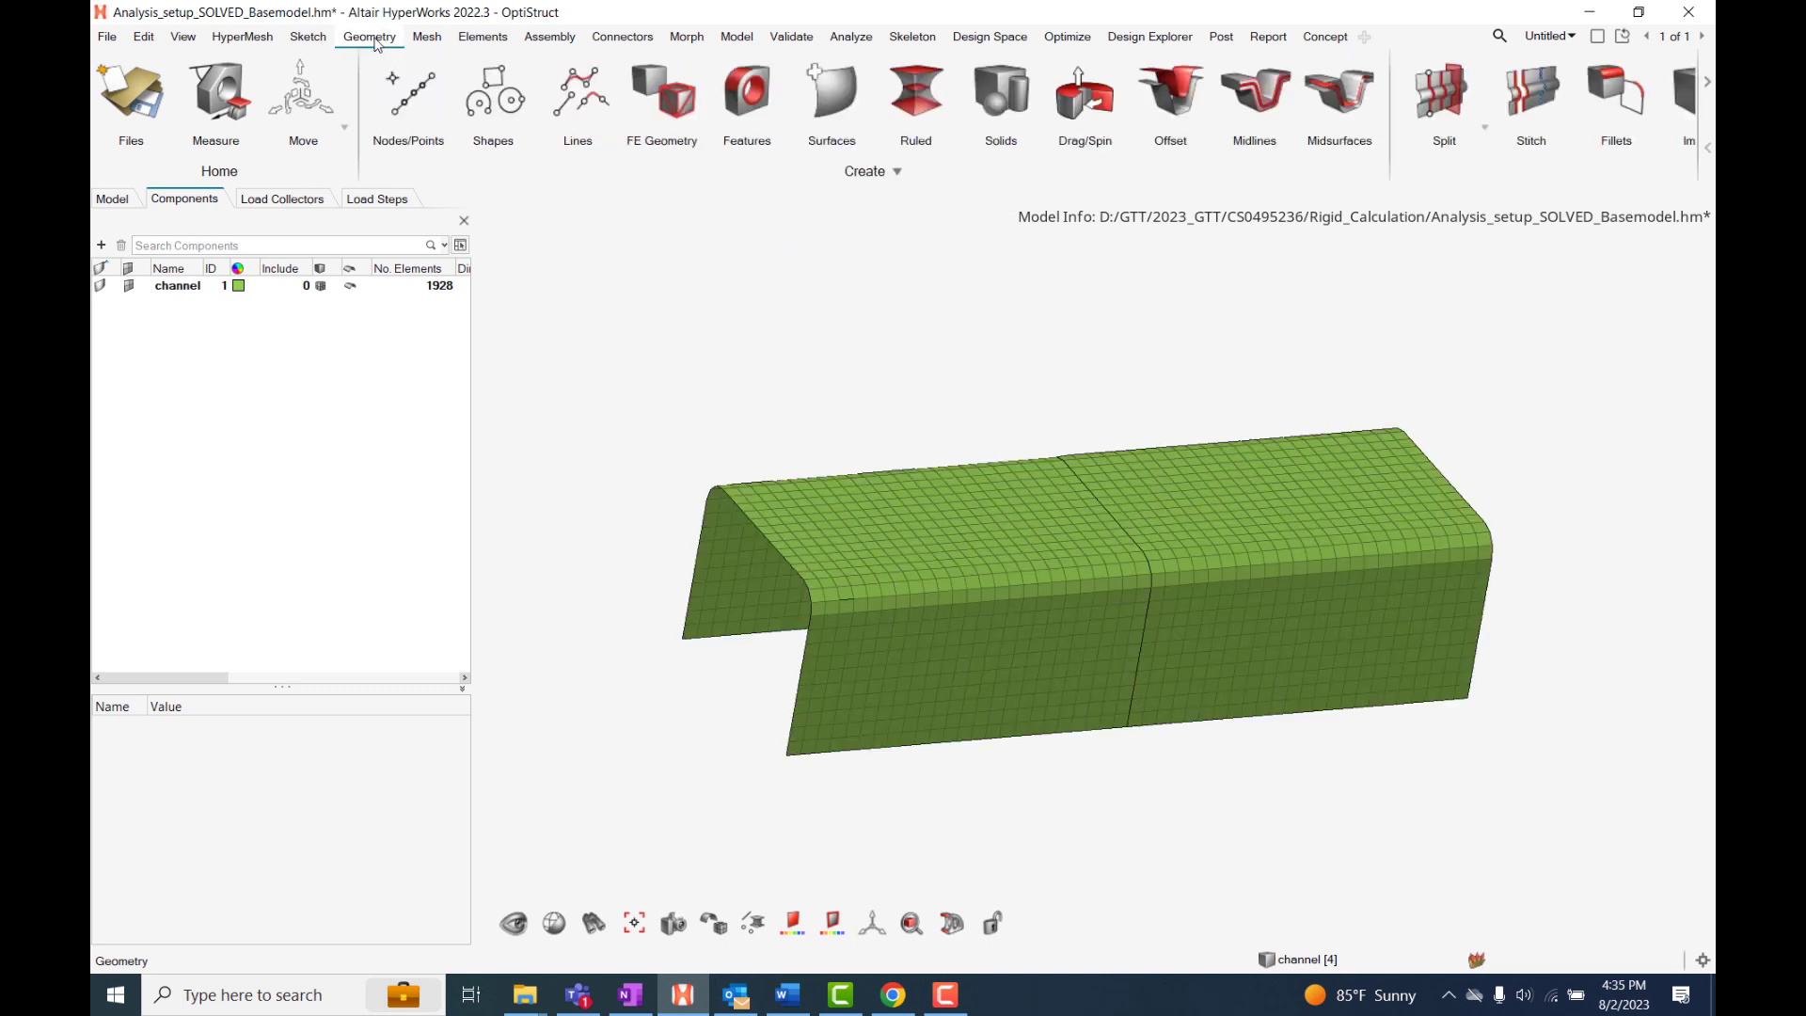
pyautogui.click(578, 100)
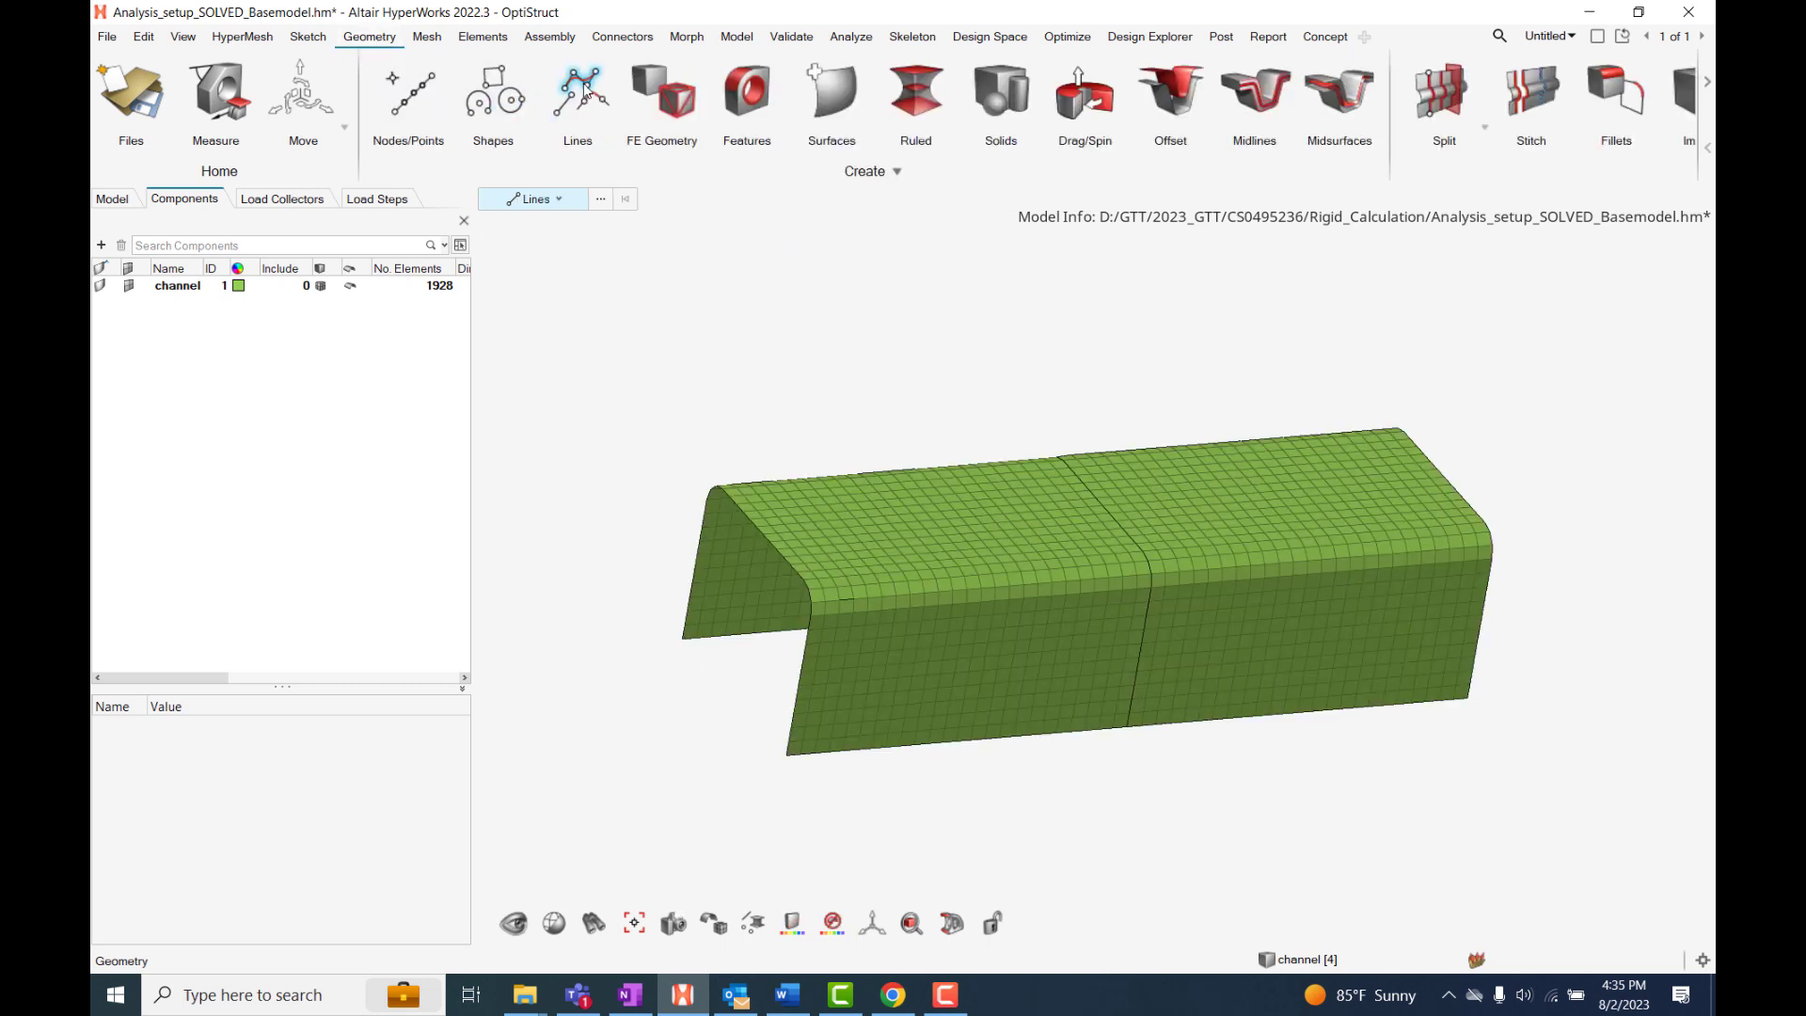
pyautogui.click(583, 83)
pyautogui.scroll(6, 917, 594)
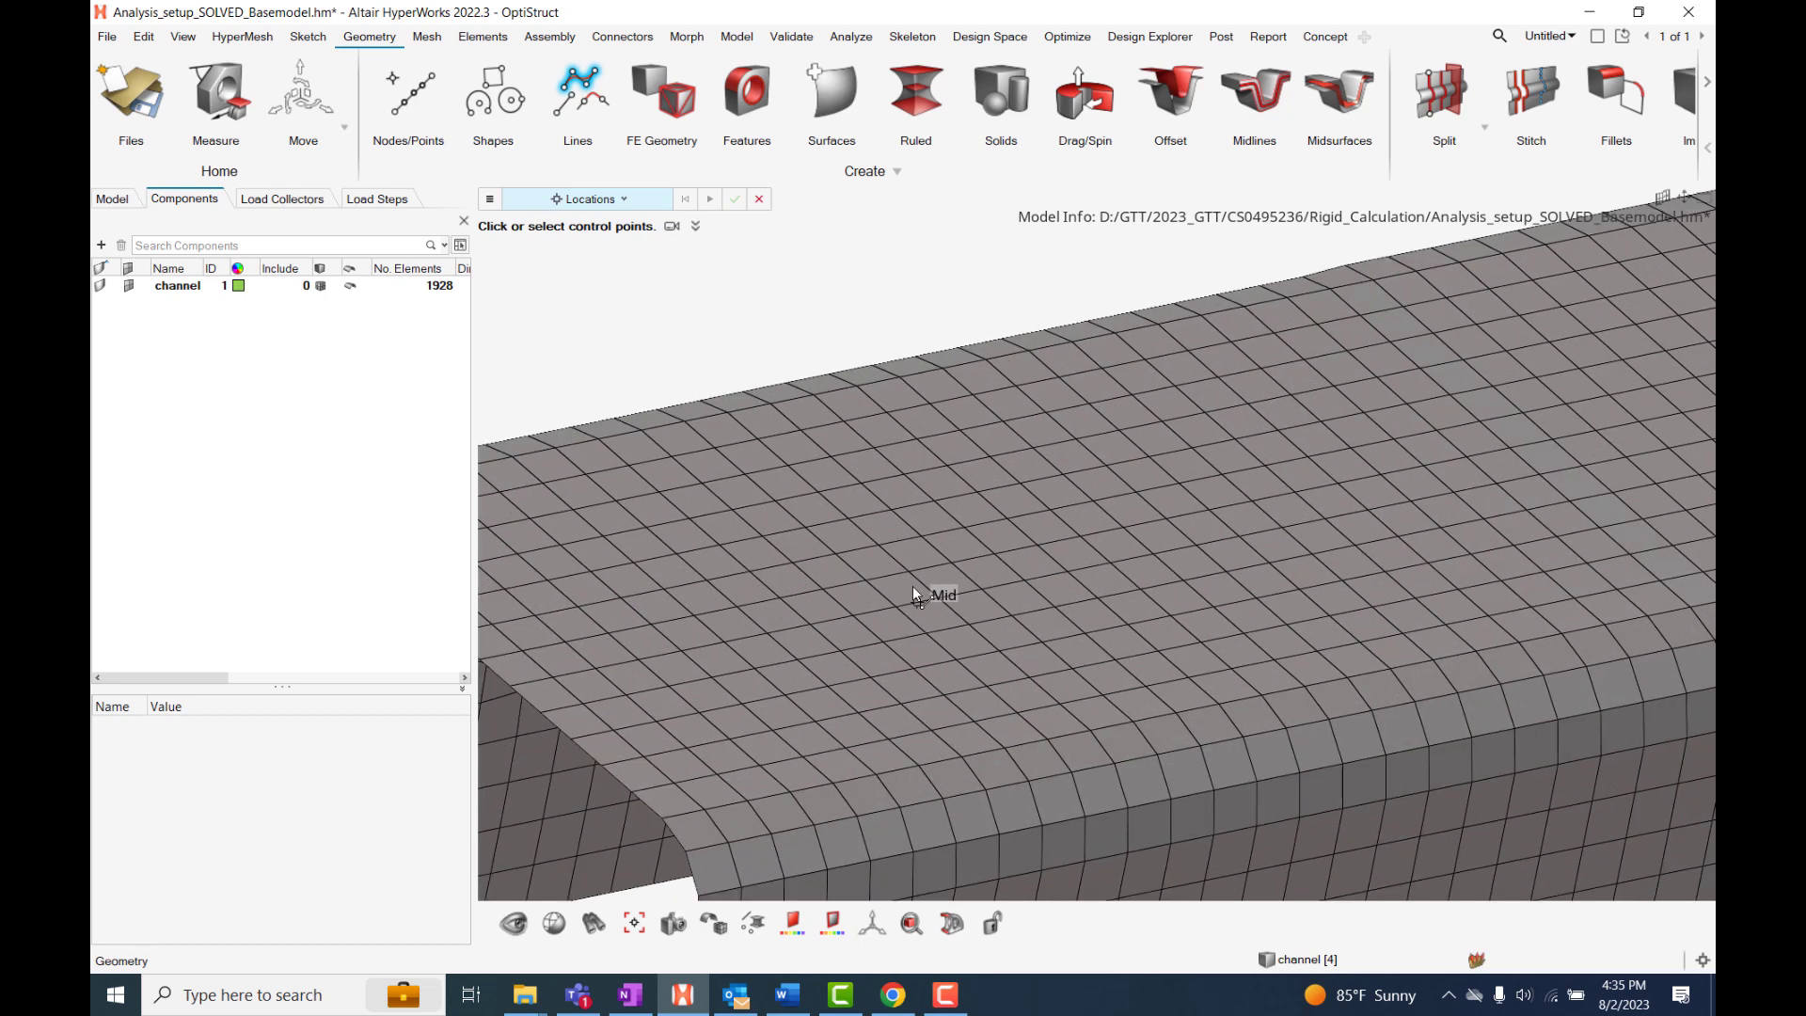
pyautogui.click(960, 532)
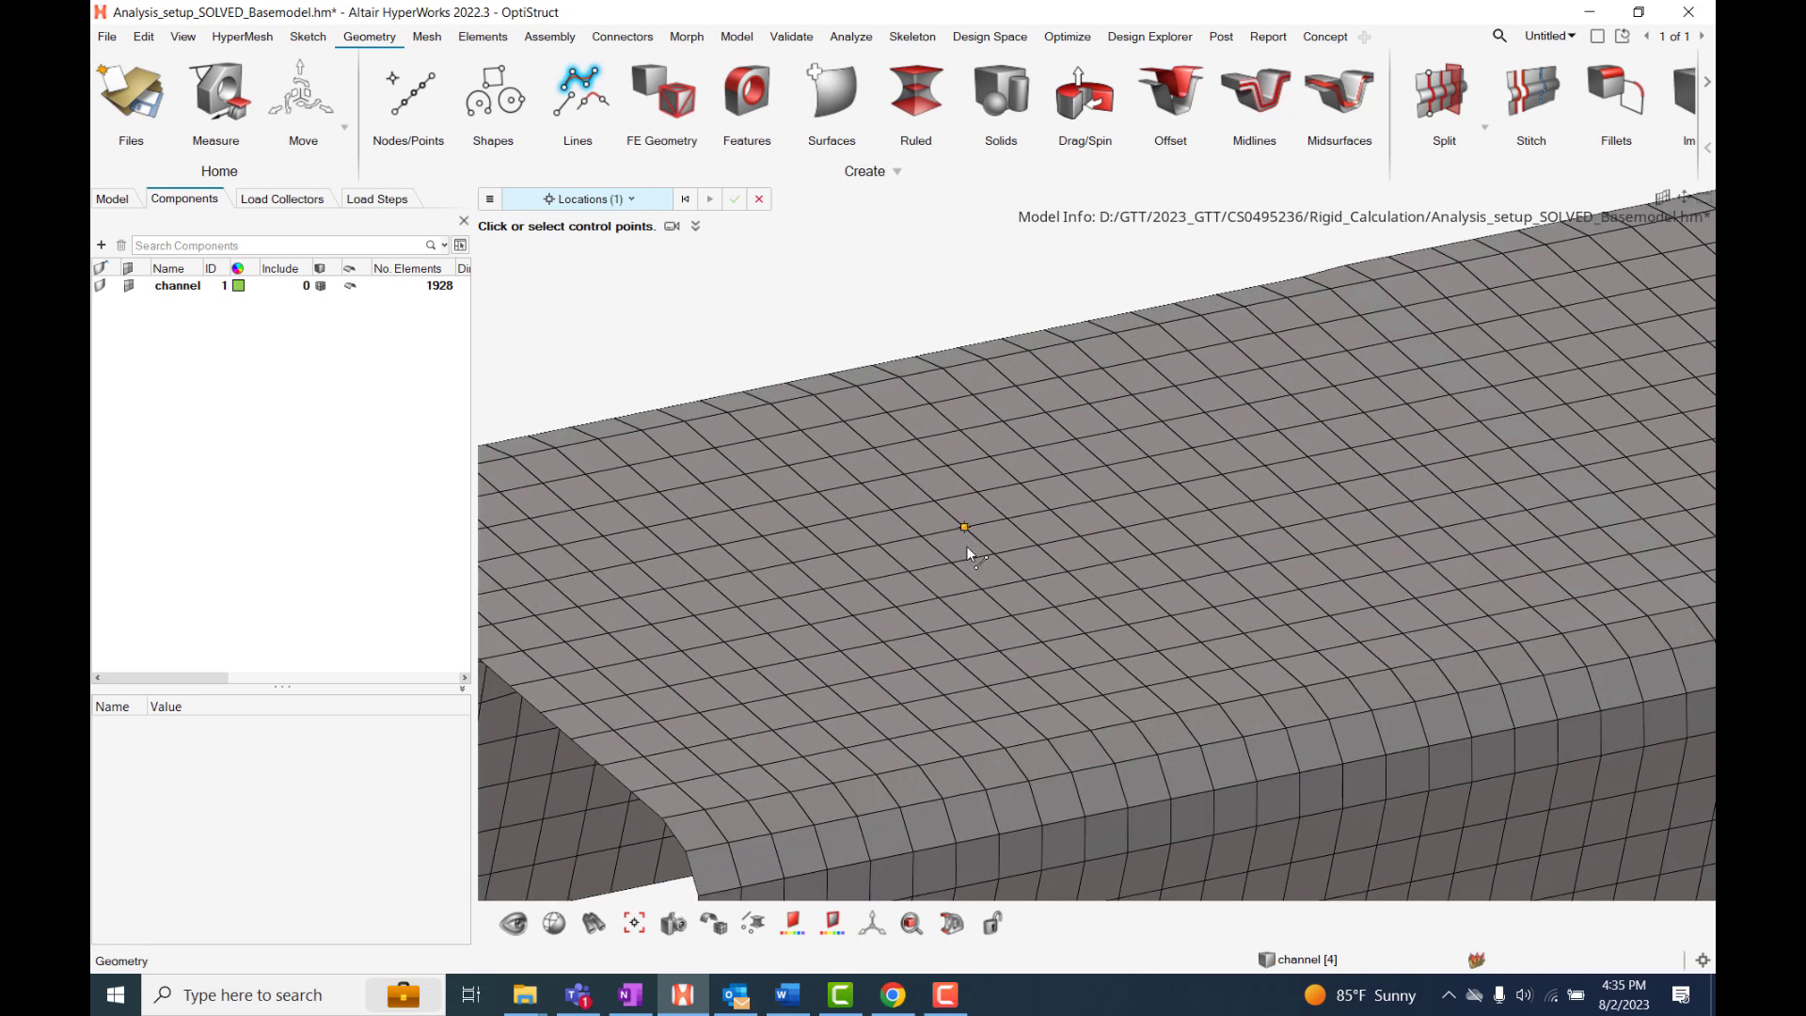
pyautogui.click(1171, 712)
pyautogui.click(1102, 637)
pyautogui.click(1214, 793)
pyautogui.moveTo(1202, 785); pyautogui.dragTo(1185, 784, button='middle')
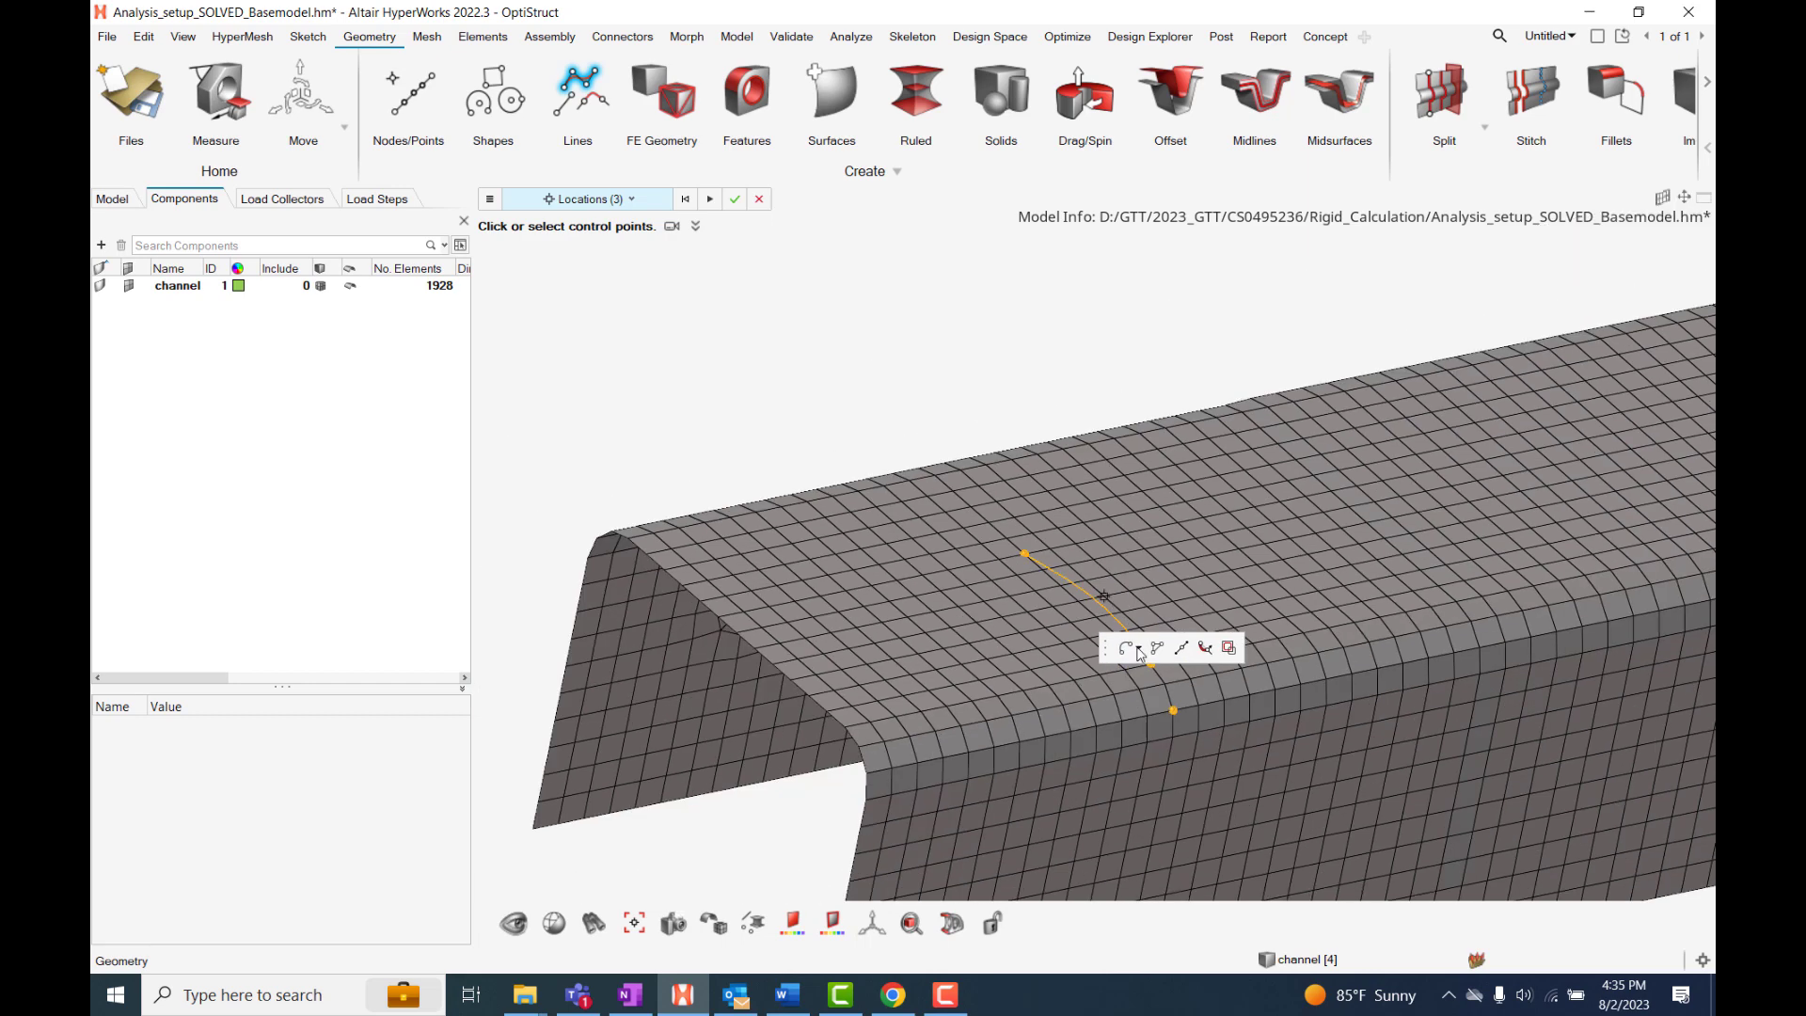
pyautogui.click(1154, 872)
pyautogui.moveTo(1155, 847); pyautogui.dragTo(855, 319, button='middle')
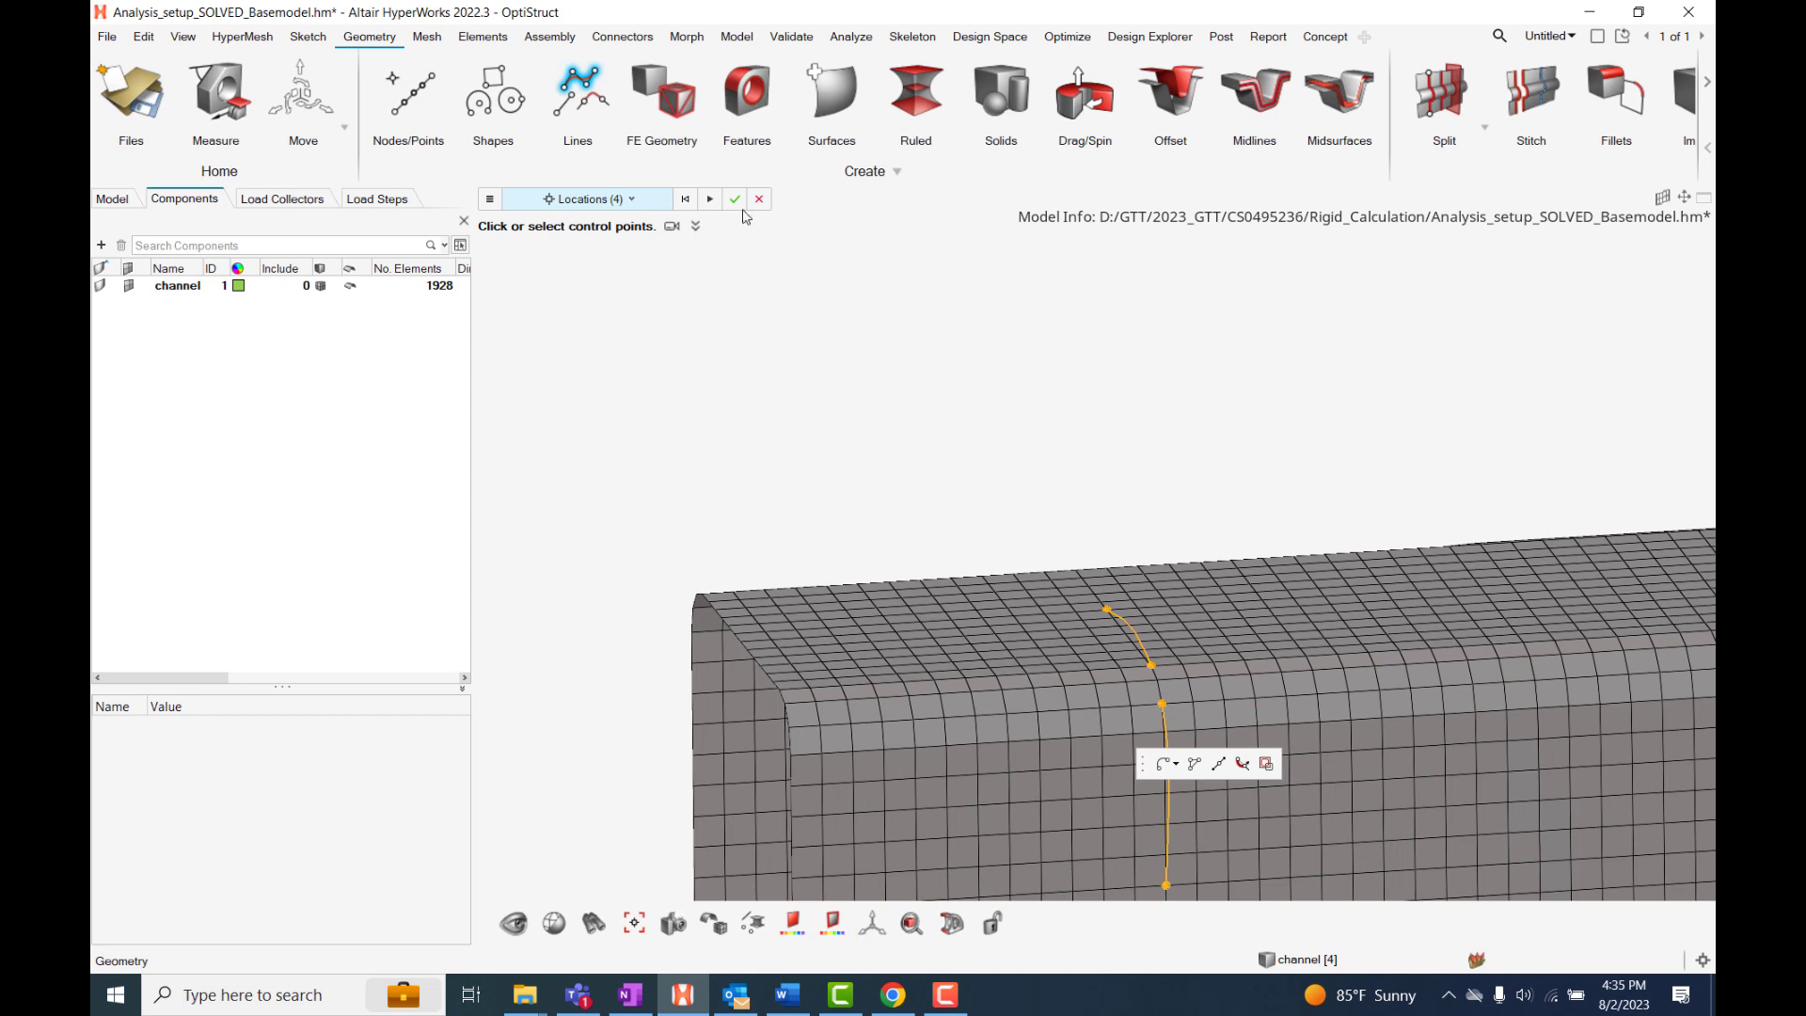
# Confirm the curve and pick it as the bead path, previewing a bead with default dimensions.
pyautogui.click(737, 198)
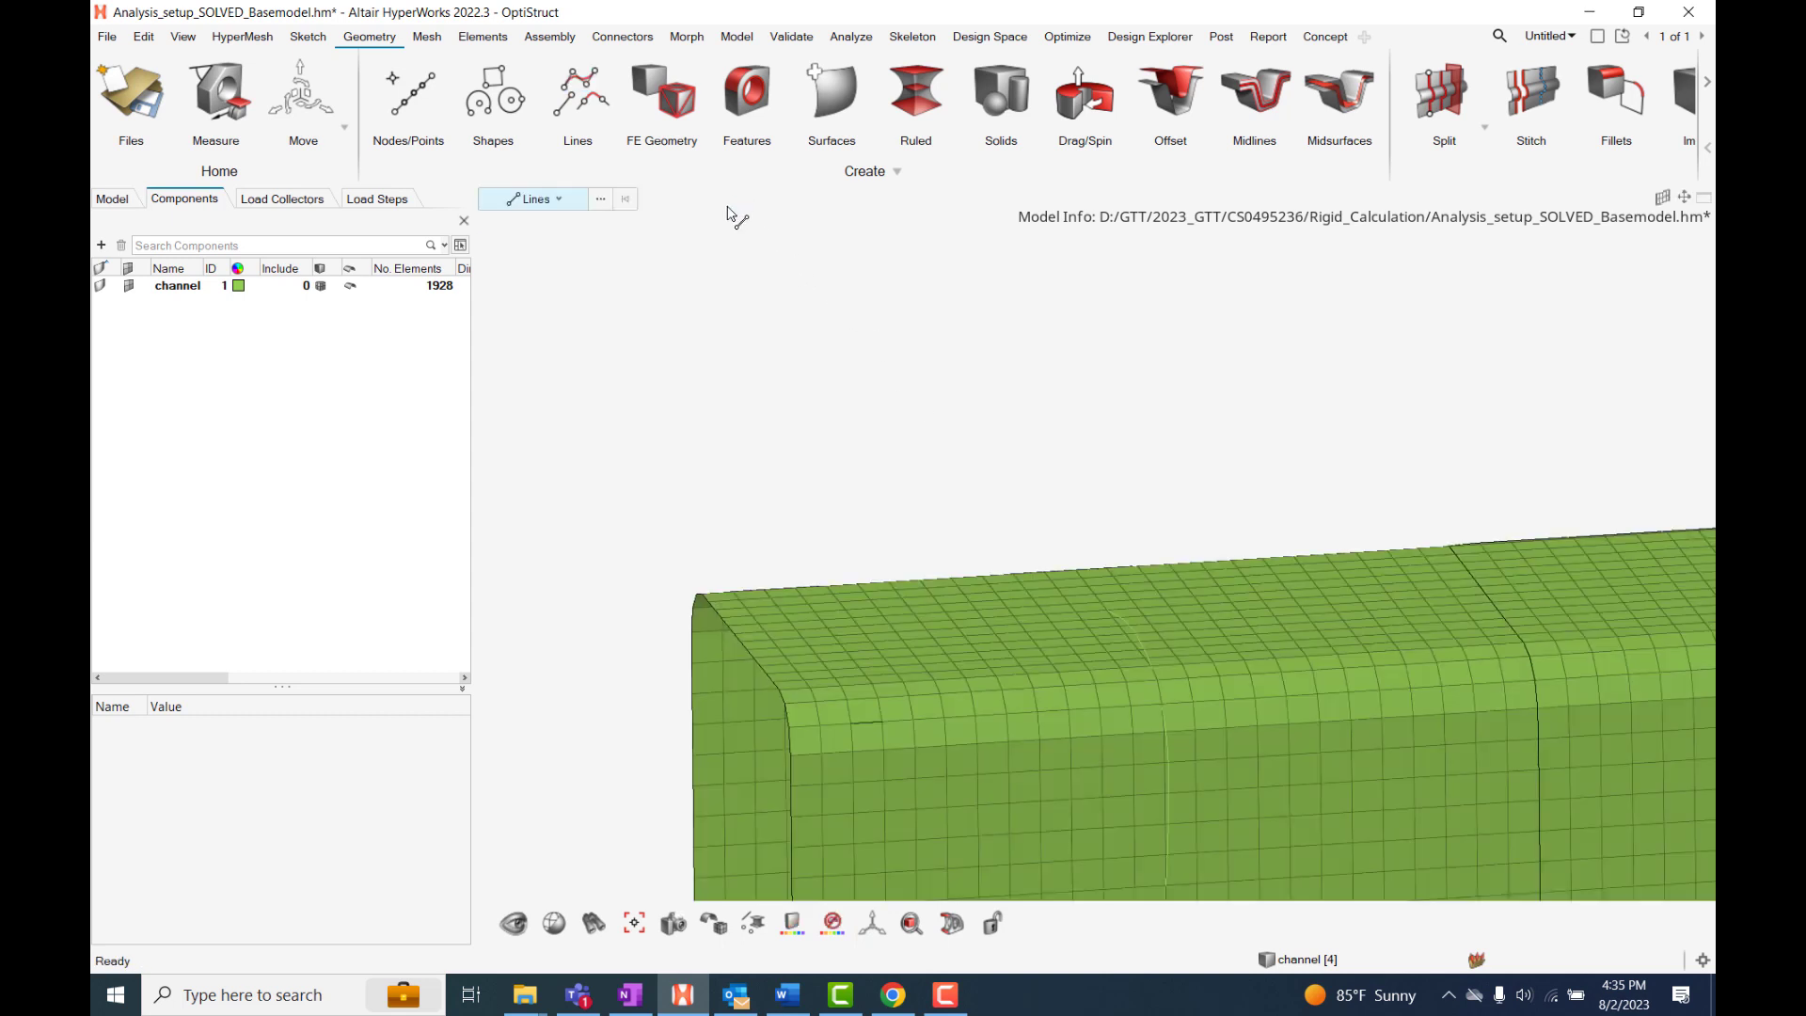
pyautogui.click(1323, 36)
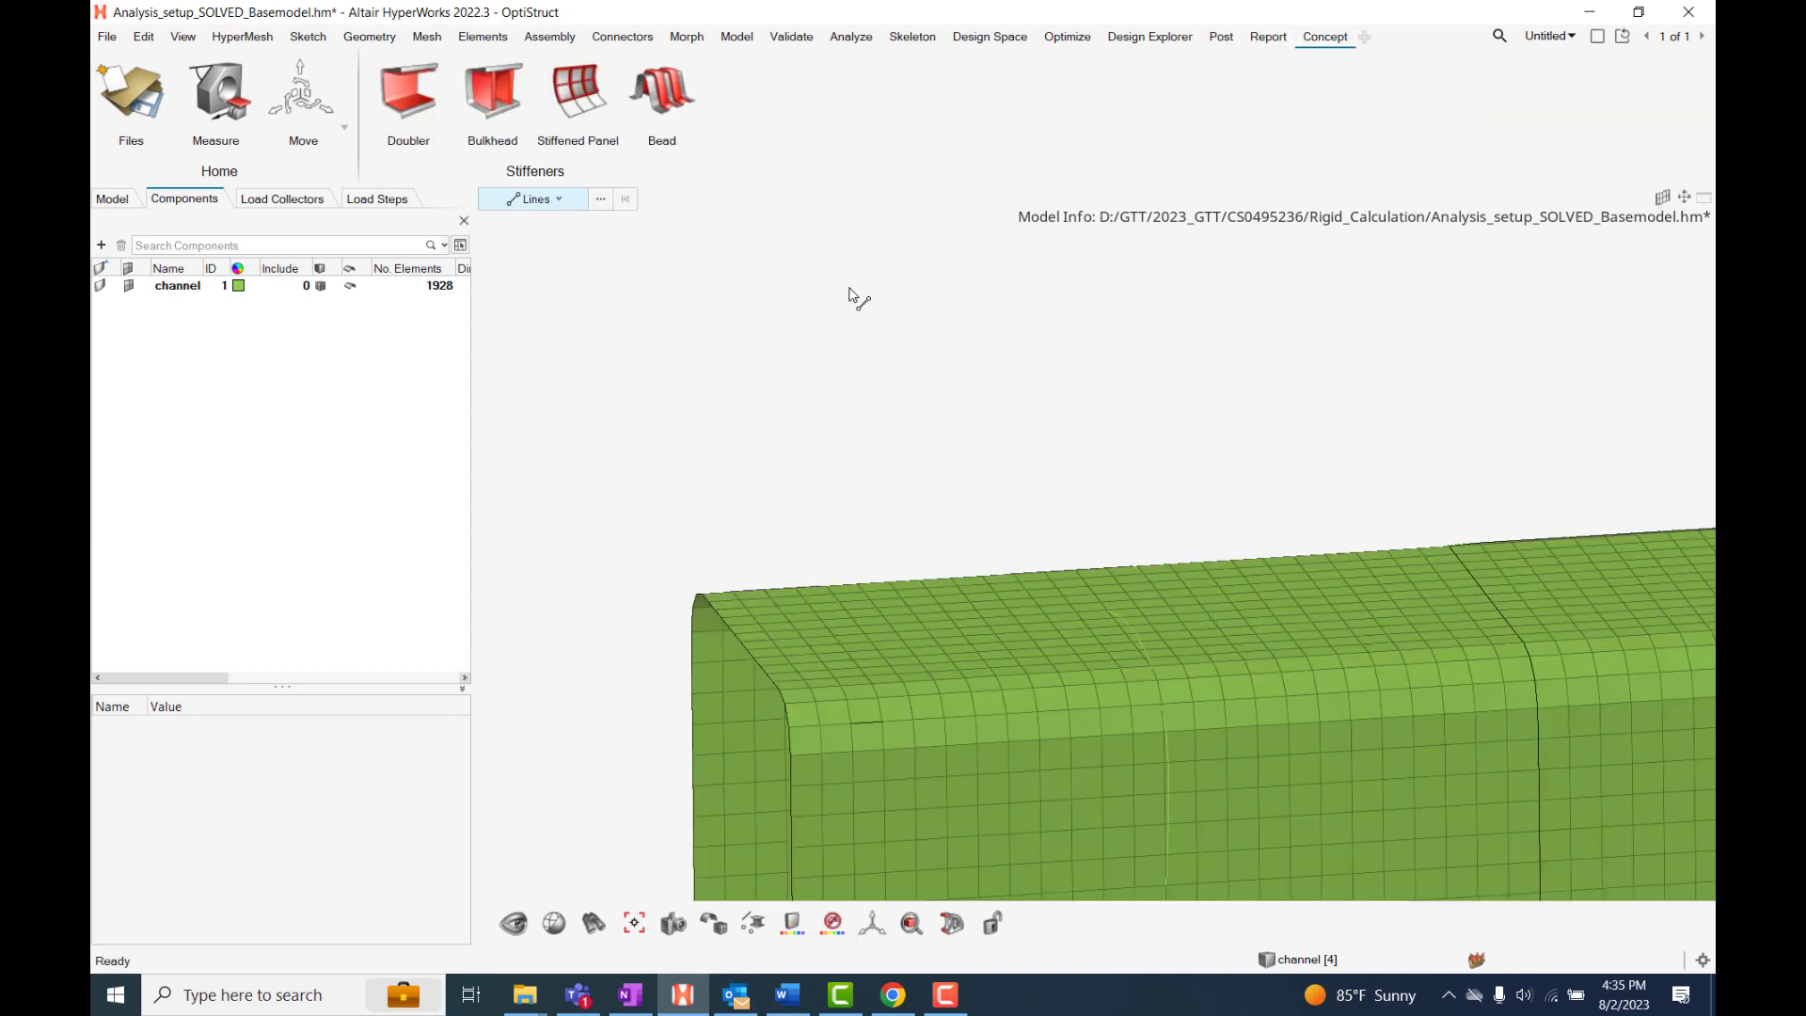
pyautogui.click(662, 96)
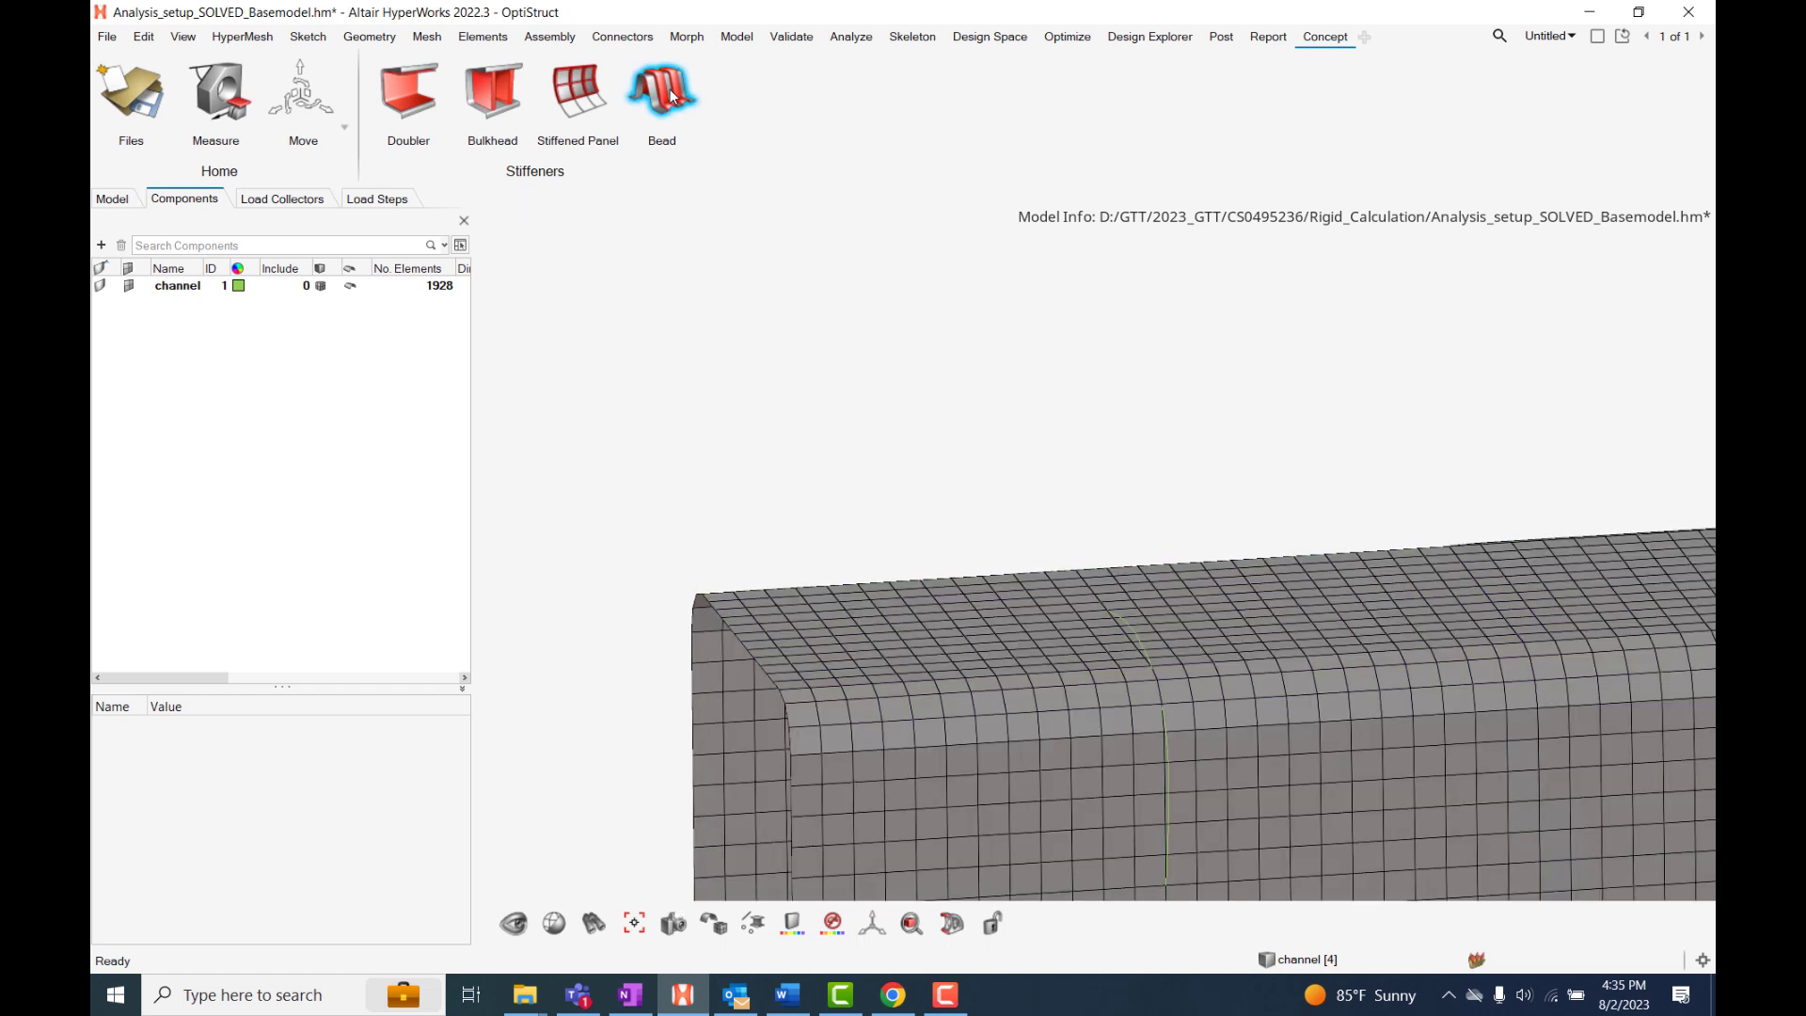
pyautogui.click(1146, 649)
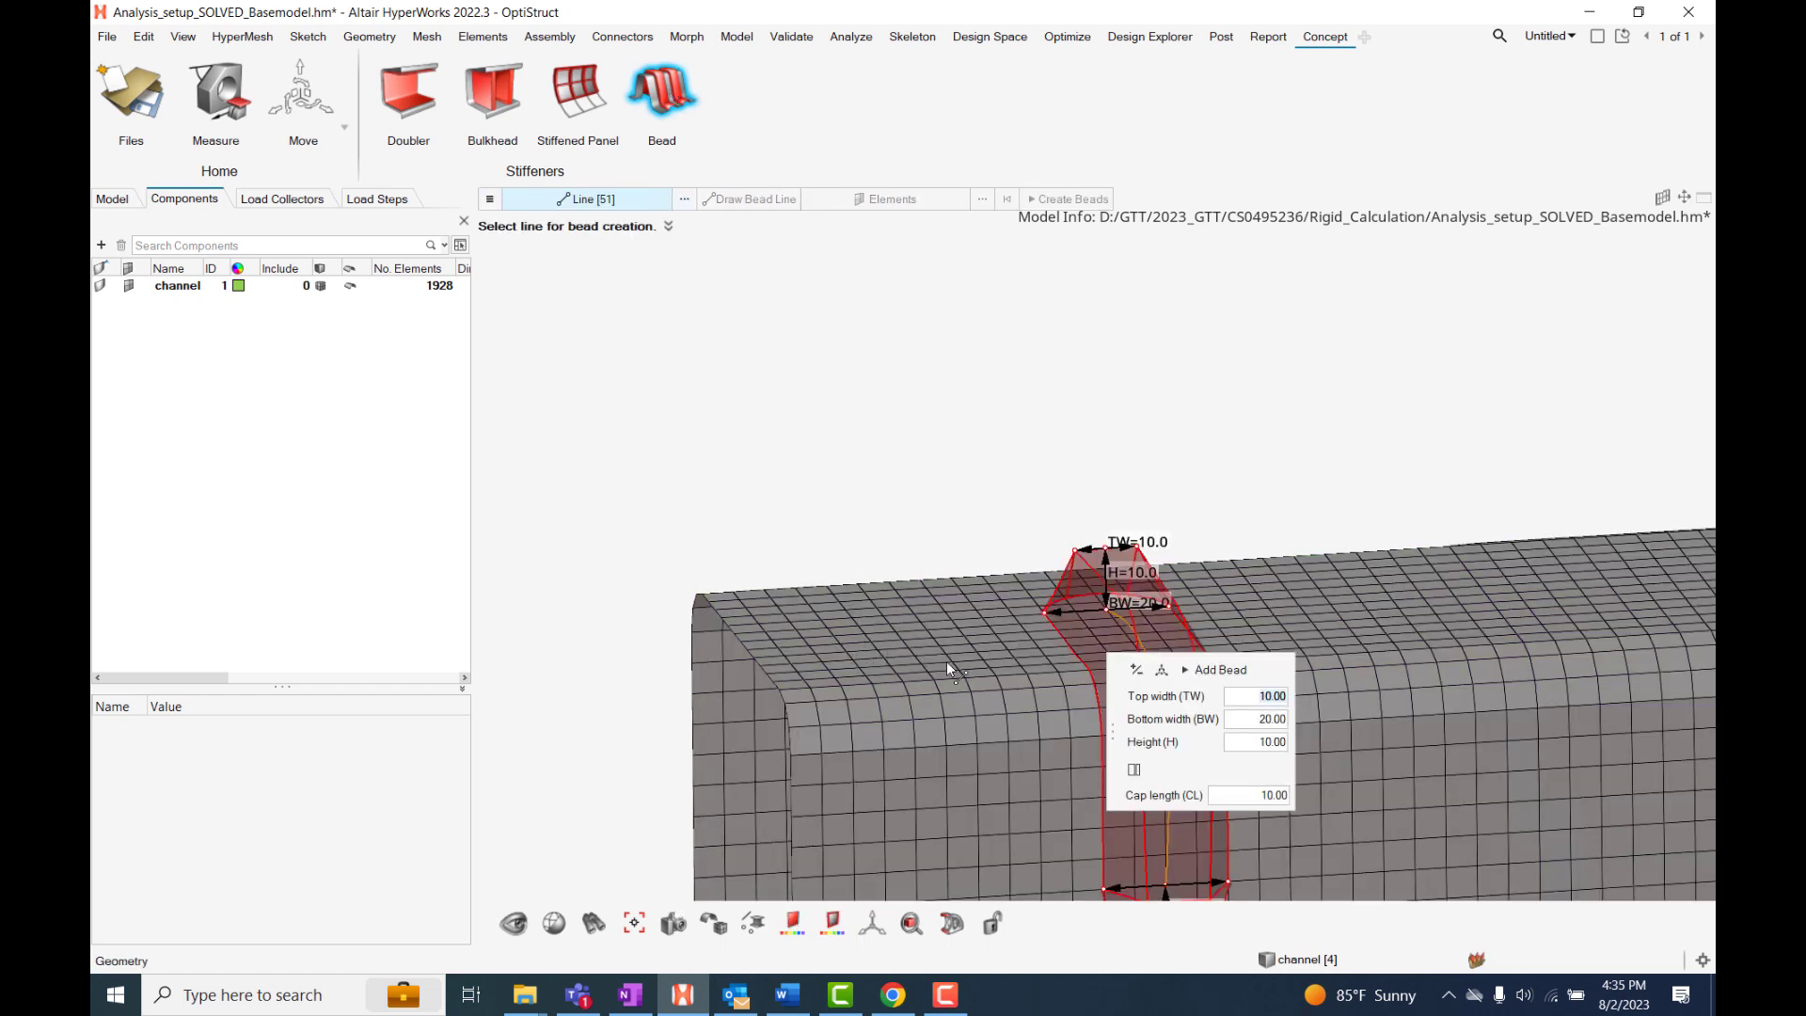
pyautogui.scroll(-3, 958, 675)
pyautogui.moveTo(865, 444); pyautogui.dragTo(961, 504, button='middle')
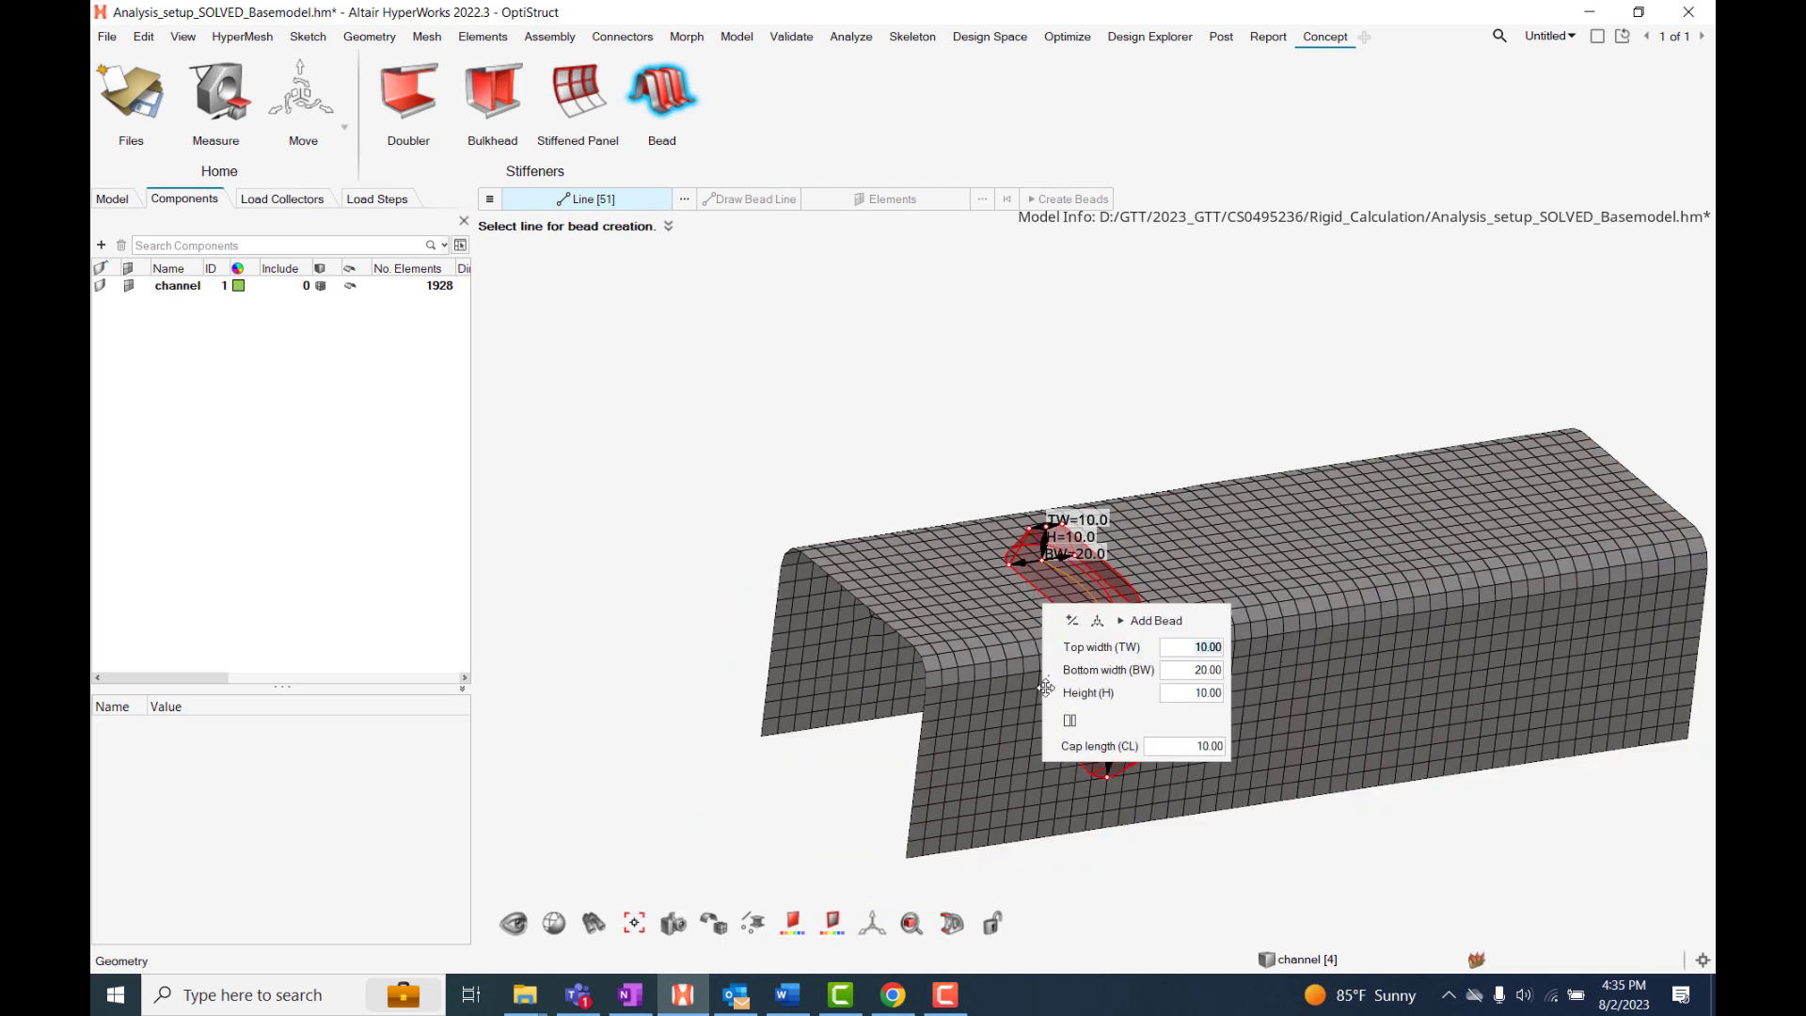
pyautogui.moveTo(1046, 688); pyautogui.dragTo(1301, 665)
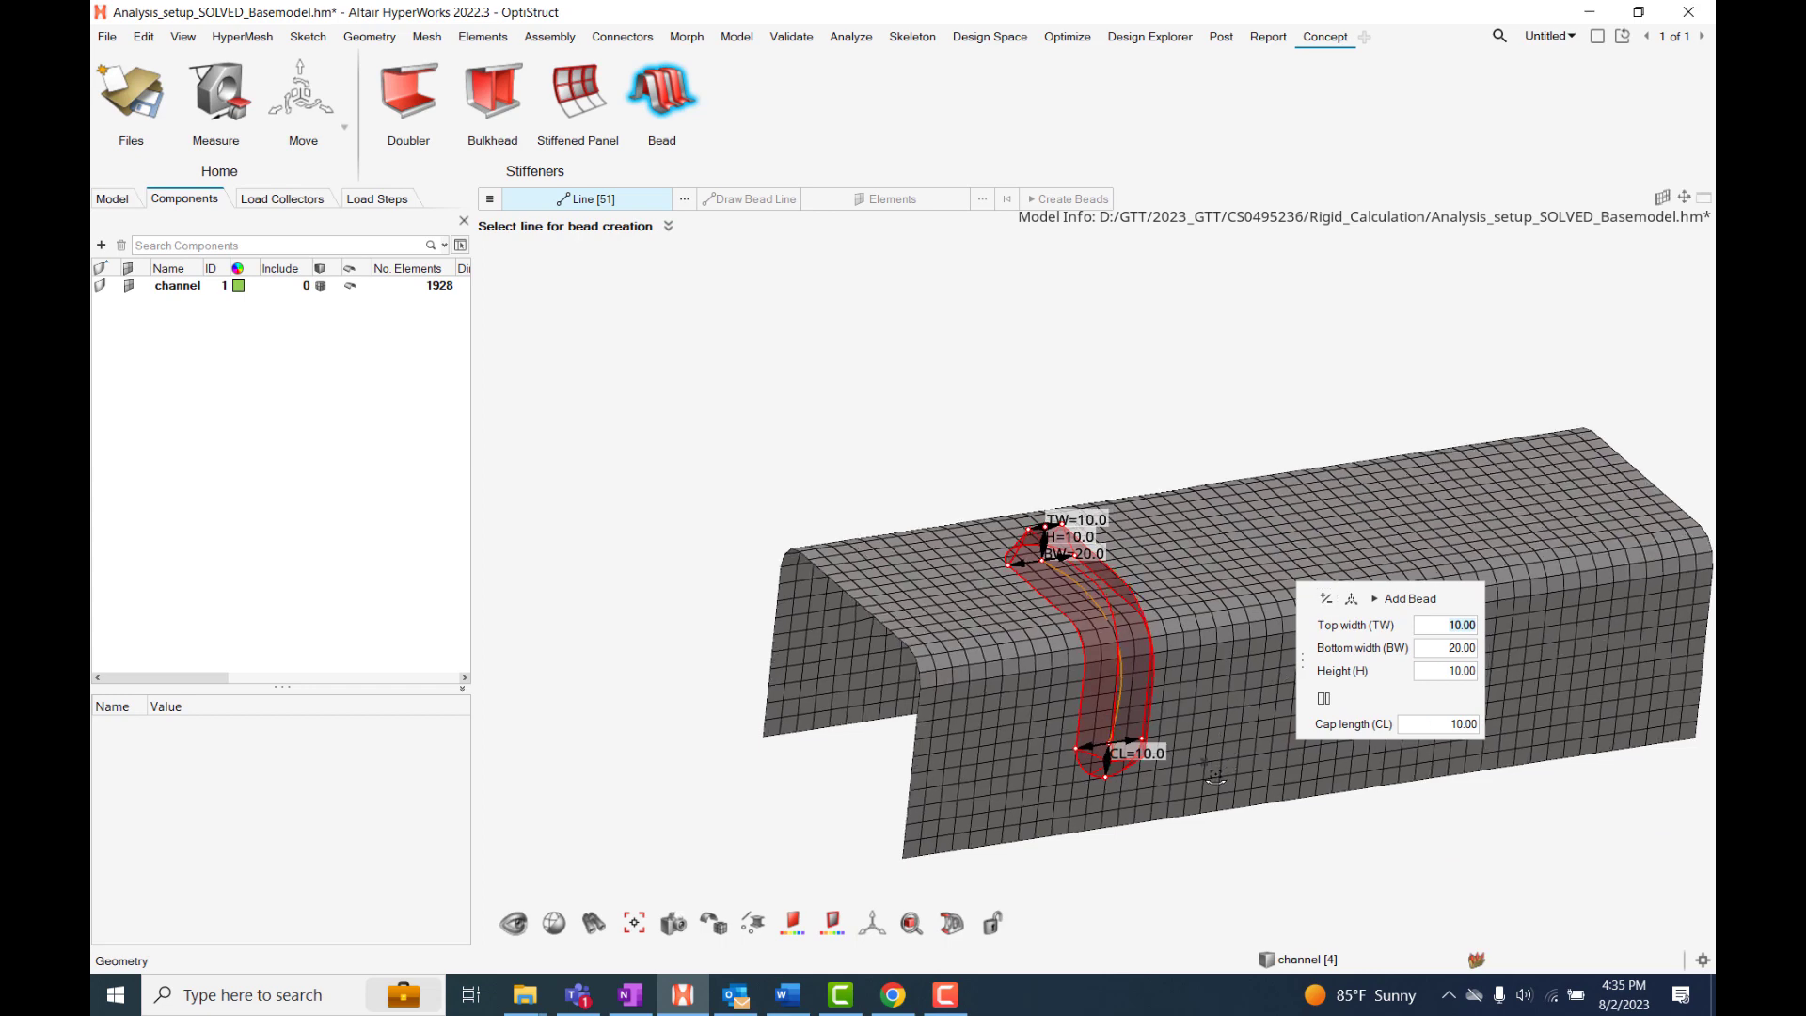
pyautogui.moveTo(1218, 769); pyautogui.dragTo(1270, 777, button='middle')
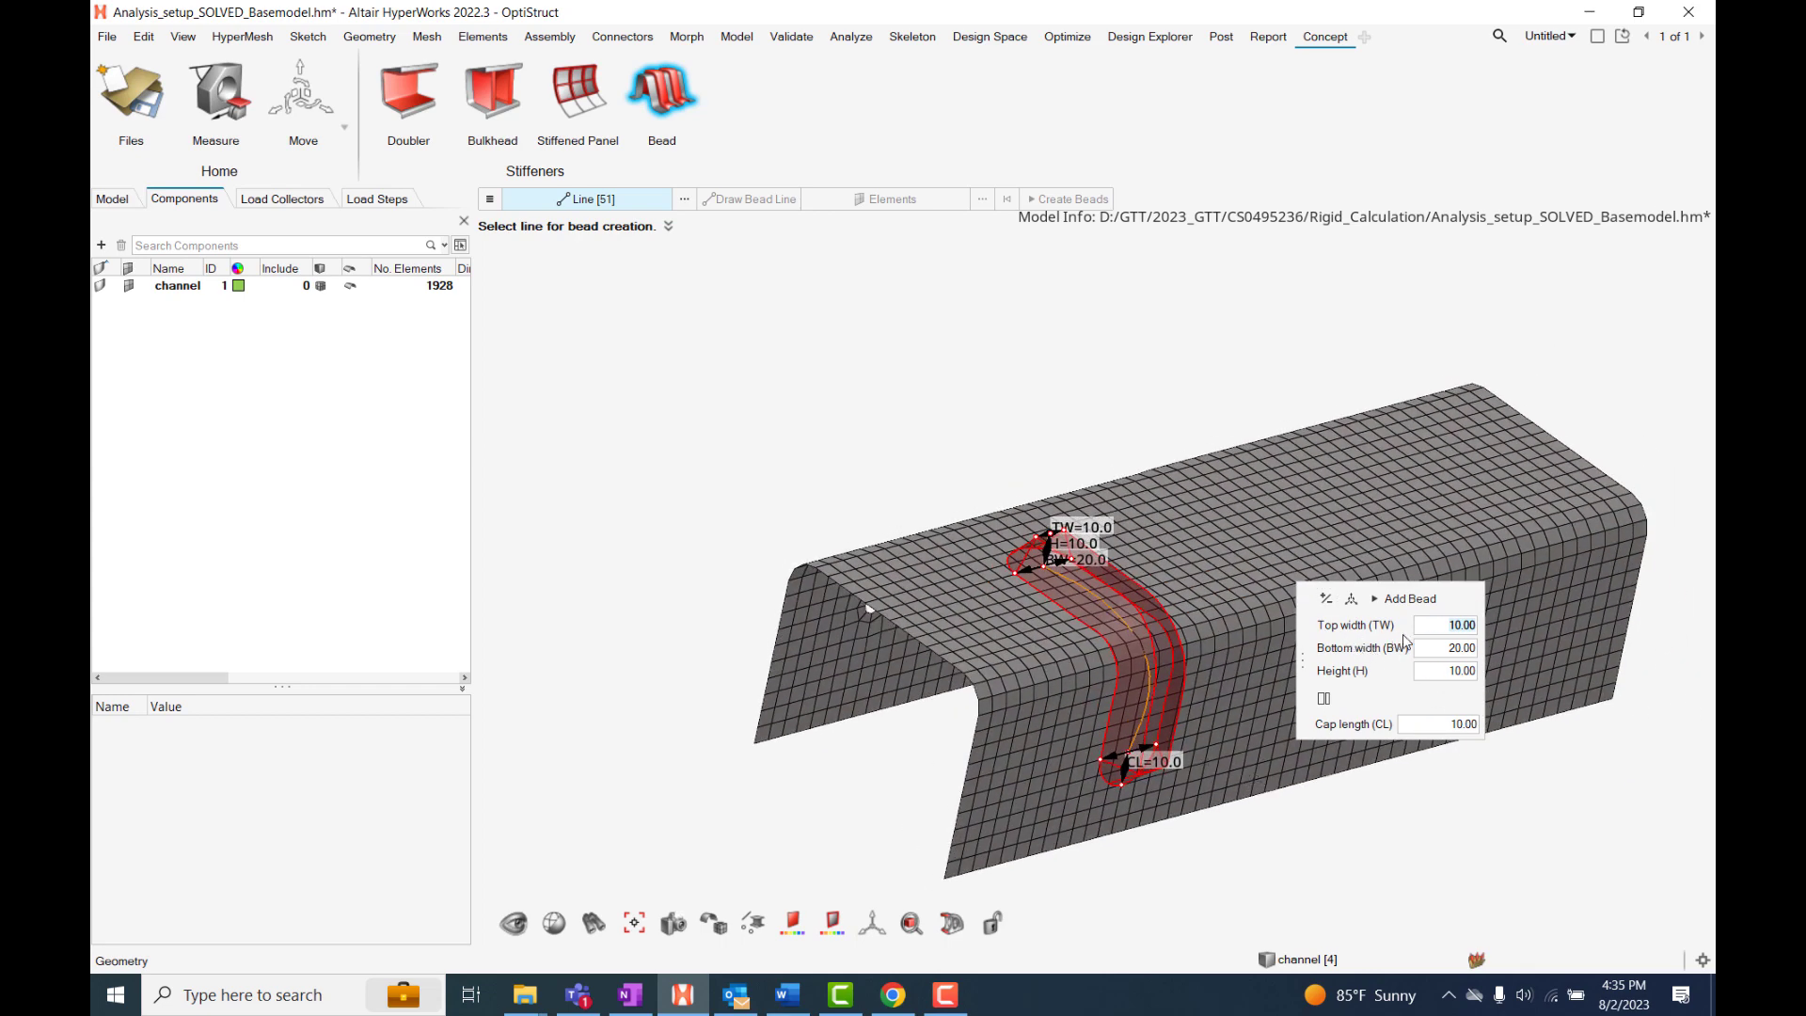
# Set the bead to top width 5, bottom width 10, height 3 and cap length 5.
pyautogui.doubleClick(1460, 625)
pyautogui.write('5')
pyautogui.press('Return')
pyautogui.doubleClick(1454, 649)
pyautogui.write('1')
pyautogui.press('Return')
pyautogui.doubleClick(1462, 671)
pyautogui.write('3')
pyautogui.press('Return')
pyautogui.moveTo(875, 607); pyautogui.dragTo(1376, 713, button='middle')
pyautogui.doubleClick(1466, 724)
pyautogui.write('2')
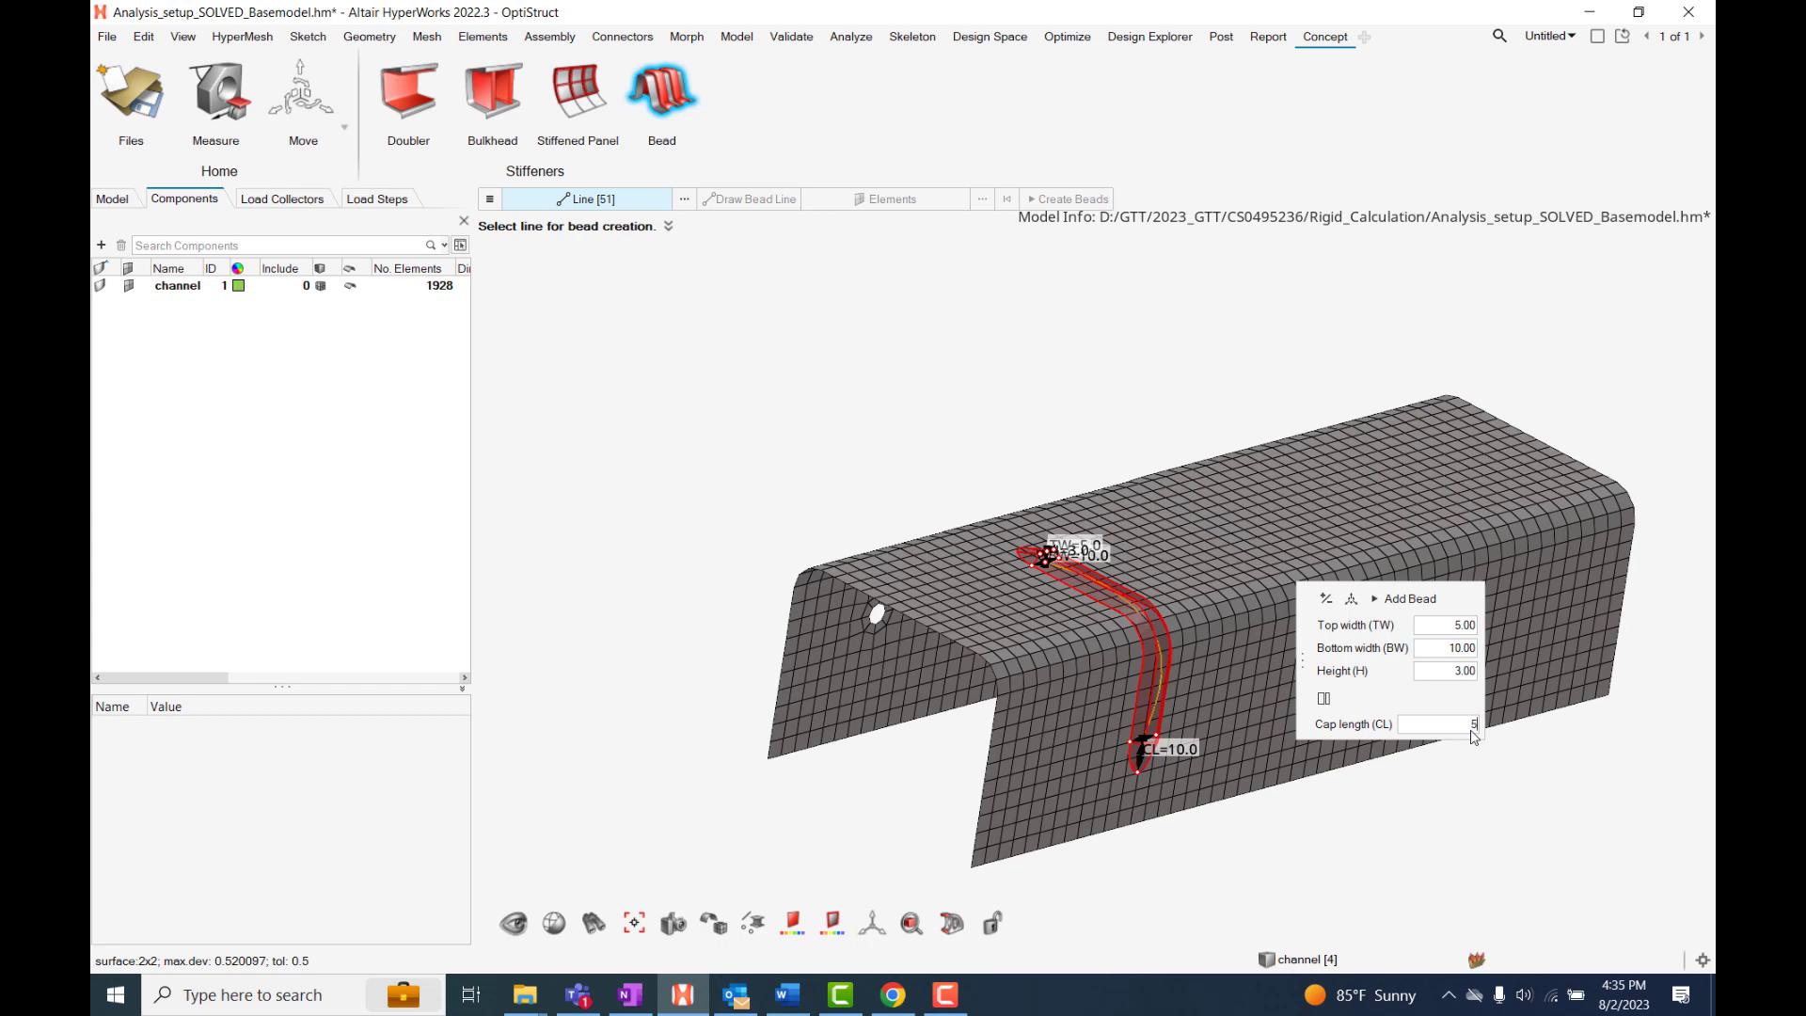
pyautogui.press('Return')
# Use a single cap length for both bead ends, orbiting to check the bead ends.
pyautogui.moveTo(1171, 721); pyautogui.dragTo(1073, 791, button='middle')
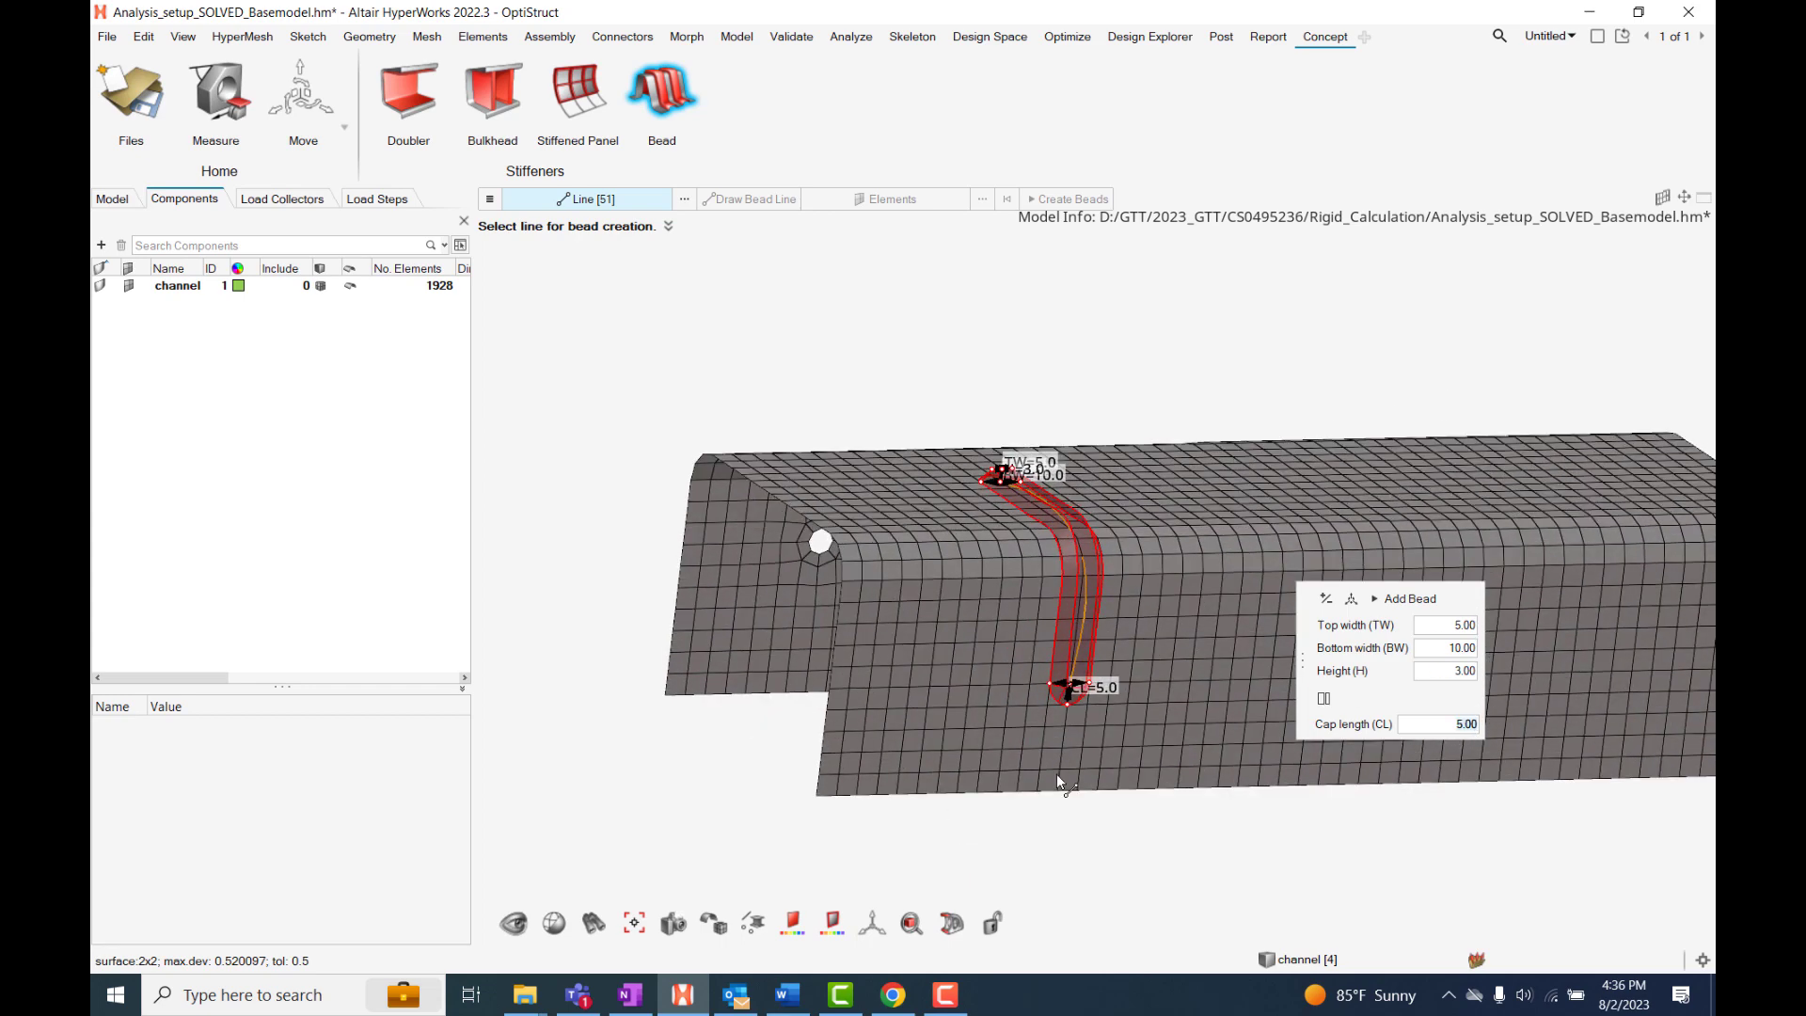
pyautogui.scroll(4, 1072, 763)
pyautogui.scroll(2, 1073, 705)
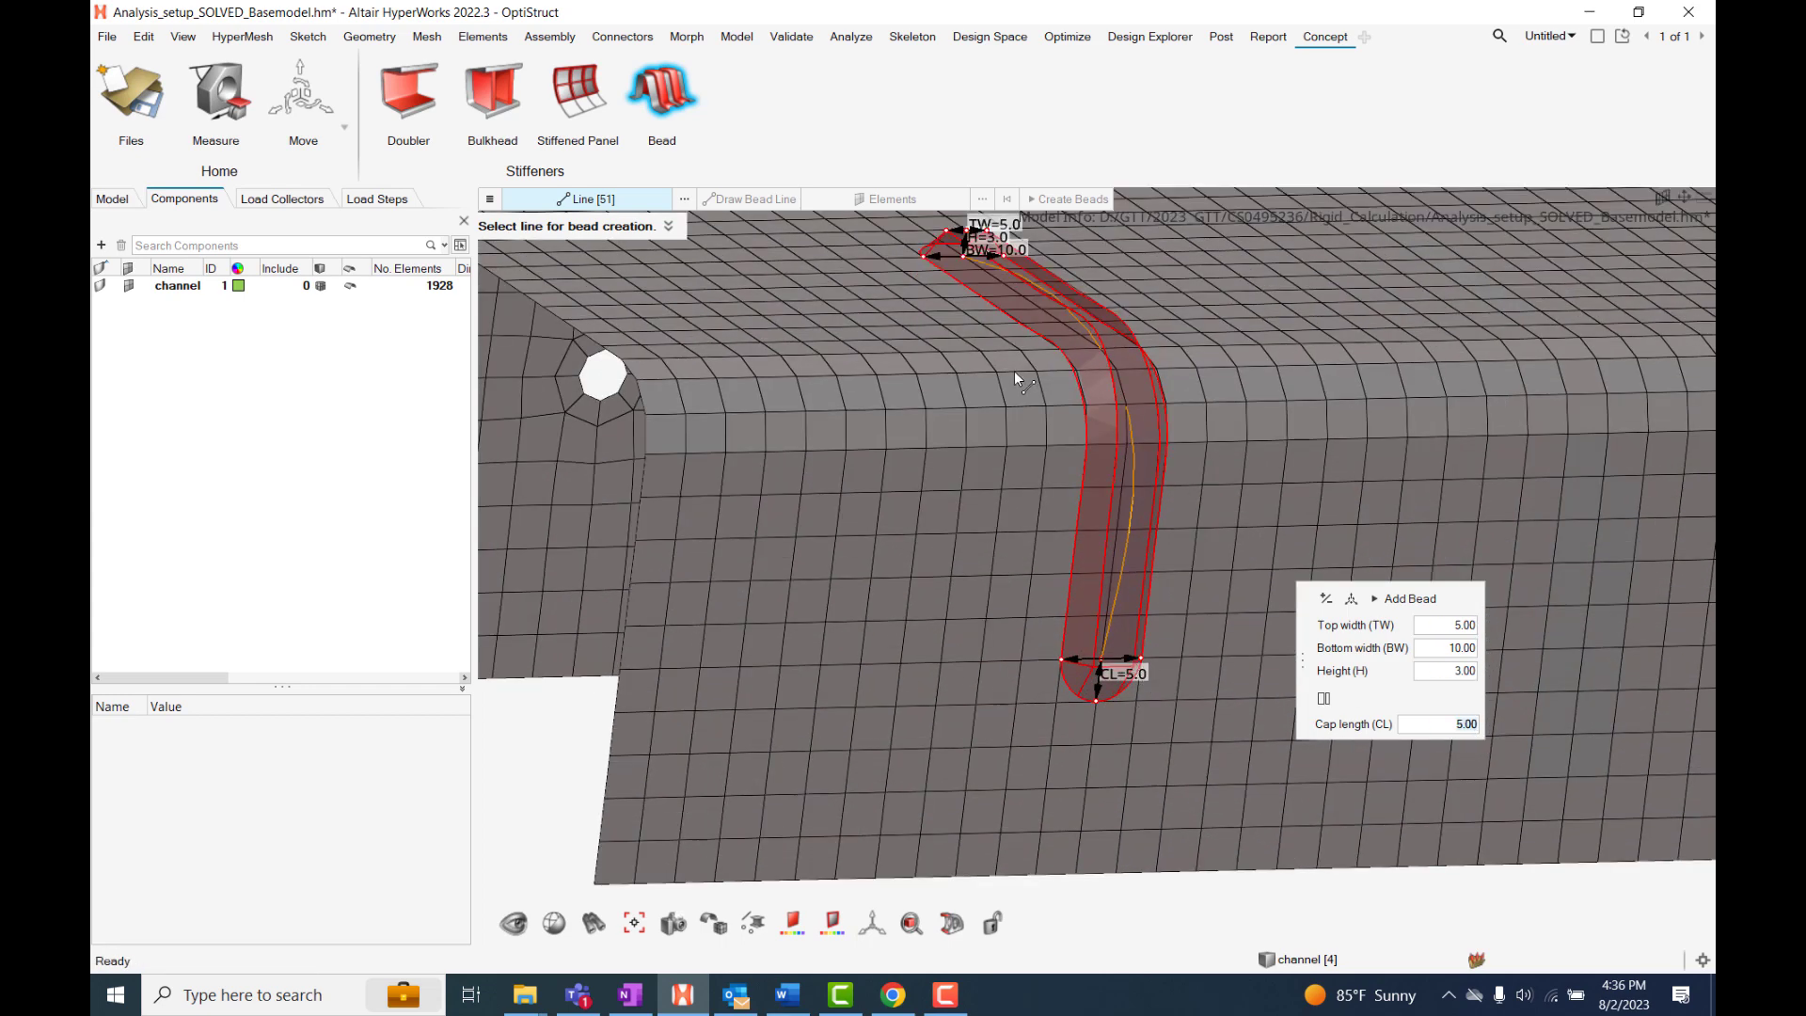
pyautogui.moveTo(1016, 378); pyautogui.dragTo(989, 410, button='middle')
pyautogui.scroll(1, 989, 424)
pyautogui.scroll(1, 975, 466)
pyautogui.scroll(2, 1030, 347)
pyautogui.scroll(1, 1038, 343)
pyautogui.scroll(1, 1102, 332)
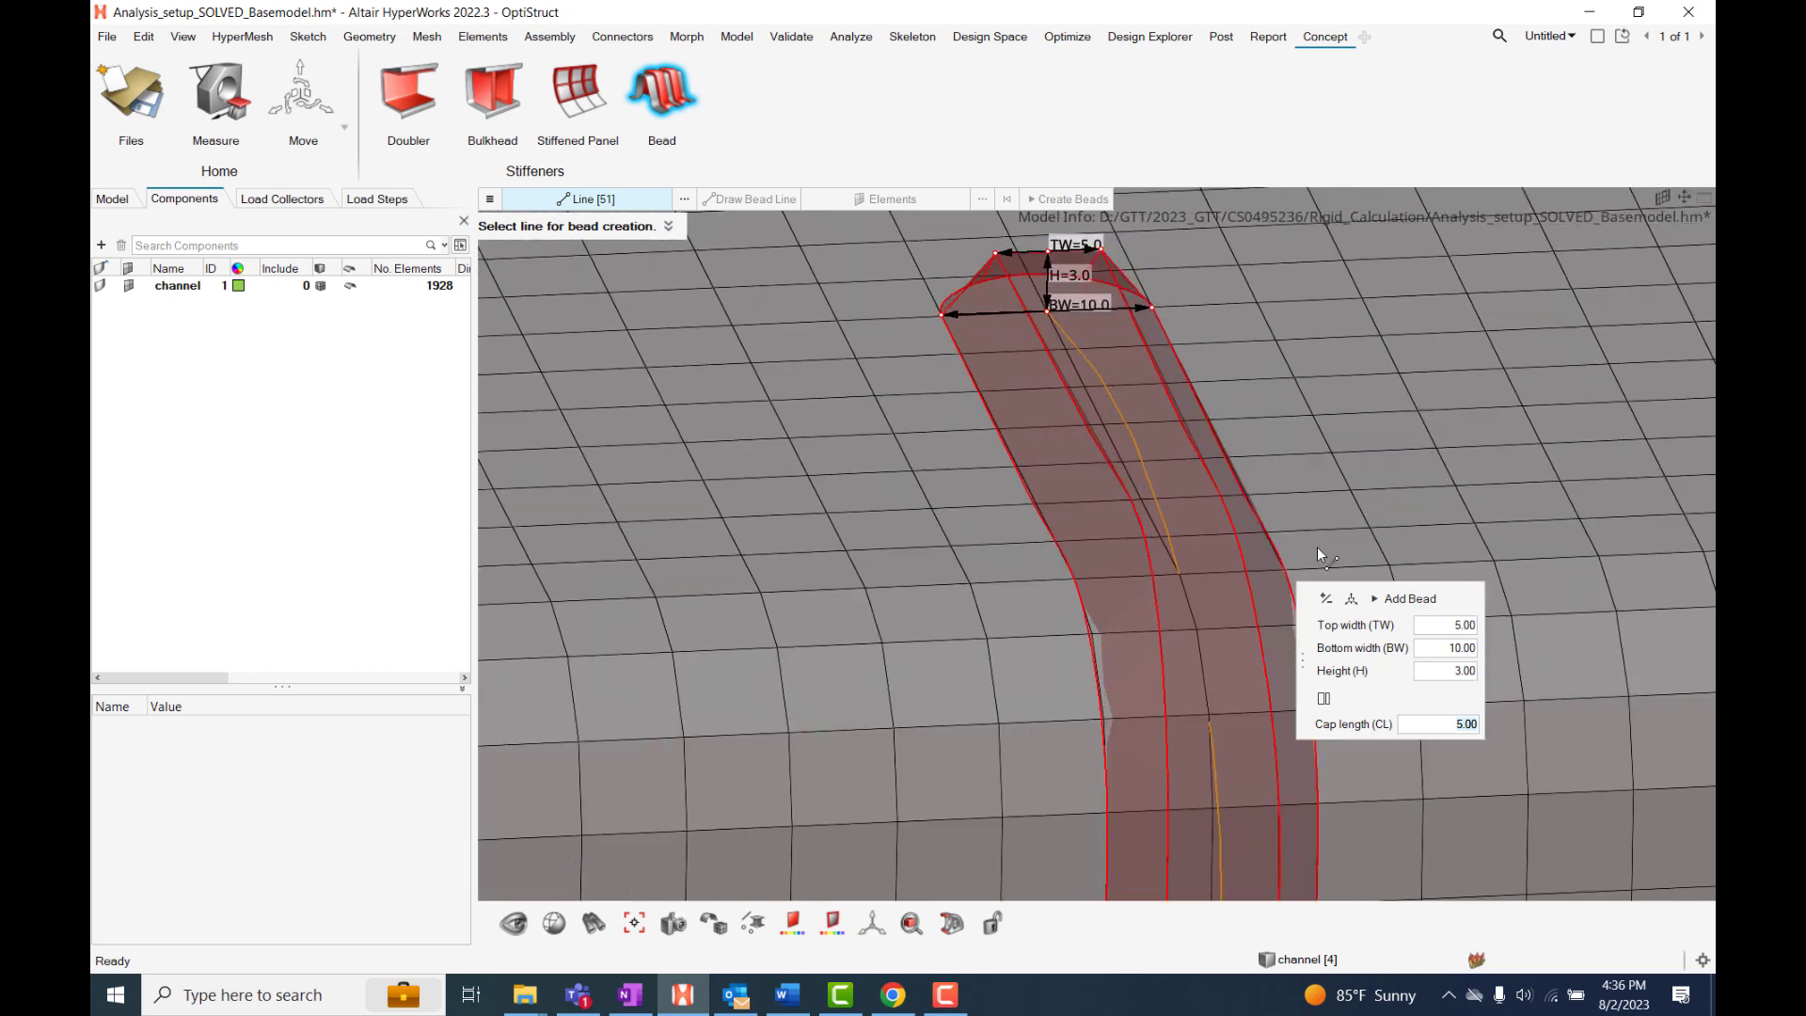
pyautogui.click(1323, 701)
pyautogui.moveTo(987, 607)
pyautogui.mouseDown(button='middle')
pyautogui.moveTo(1103, 649)
pyautogui.moveTo(1142, 635)
pyautogui.mouseUp(button='middle')
pyautogui.scroll(-2, 1104, 650)
pyautogui.moveTo(903, 563)
pyautogui.mouseDown(button='middle')
pyautogui.moveTo(1080, 688)
pyautogui.moveTo(881, 497)
pyautogui.mouseUp(button='middle')
pyautogui.click(1323, 698)
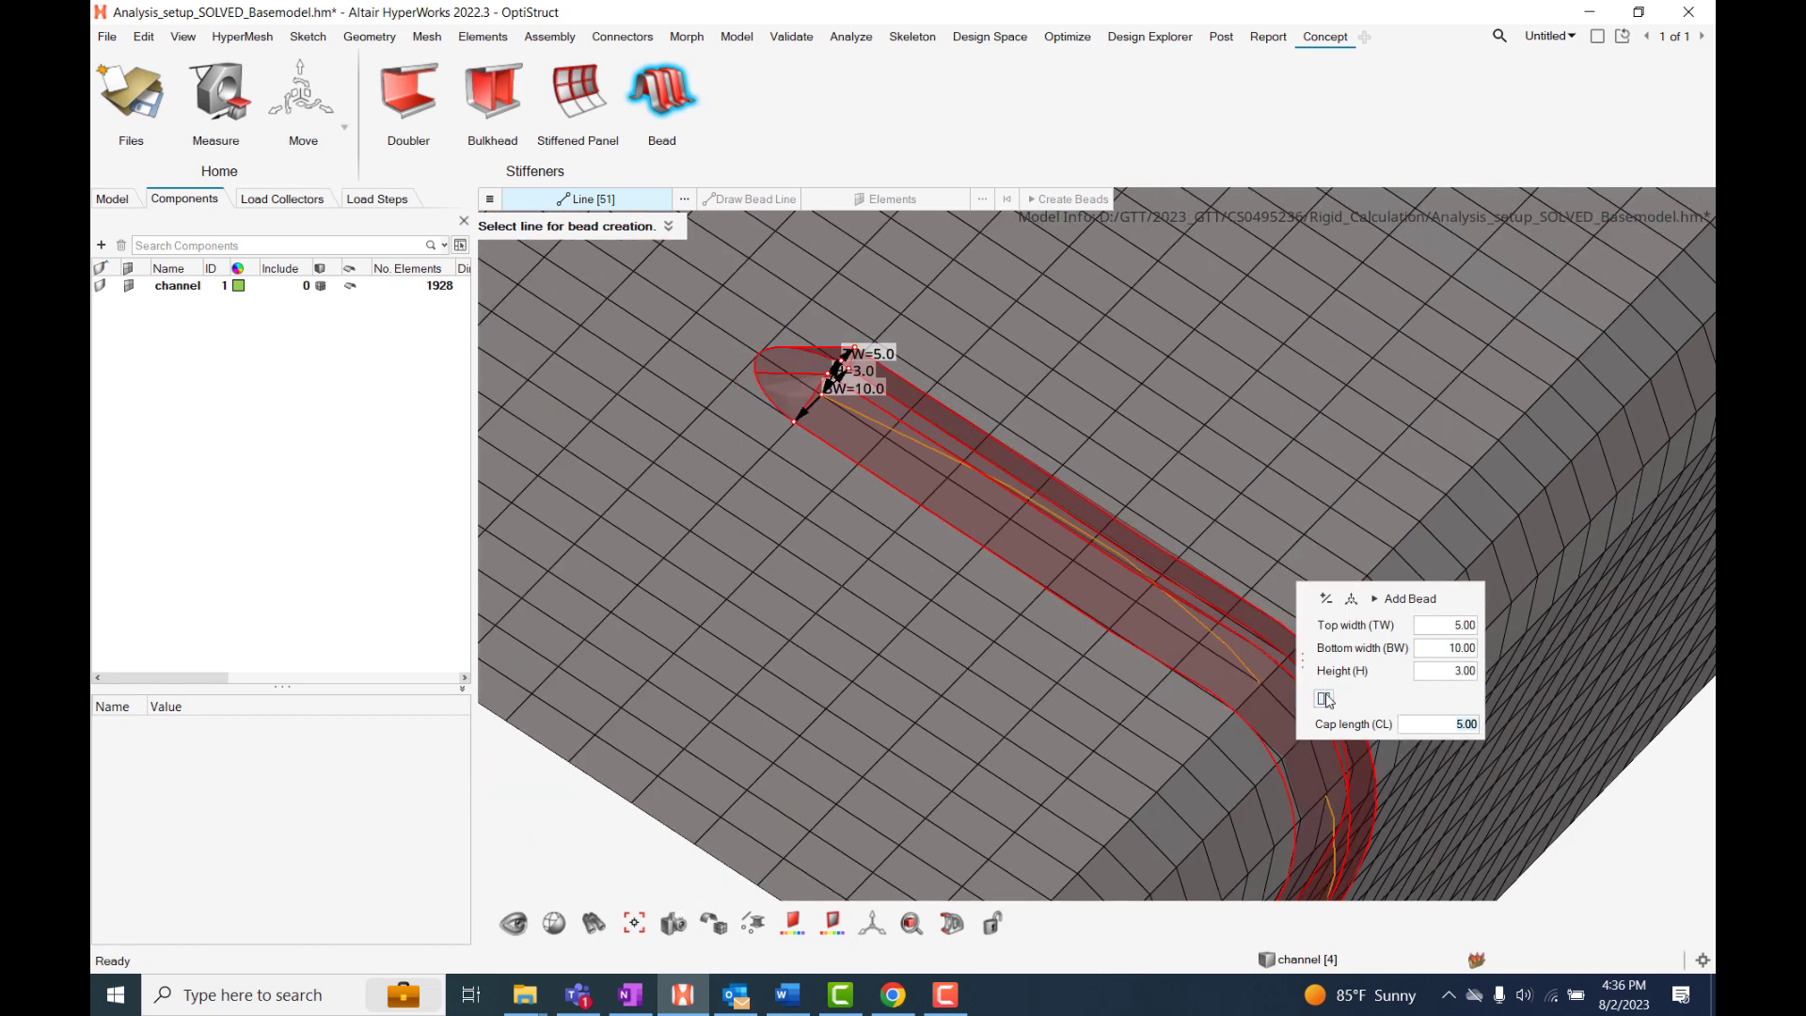
pyautogui.scroll(-2, 988, 509)
pyautogui.scroll(-2, 988, 508)
pyautogui.moveTo(989, 509)
pyautogui.mouseDown(button='middle')
pyautogui.moveTo(973, 494)
pyautogui.moveTo(1062, 621)
pyautogui.moveTo(967, 595)
pyautogui.mouseUp(button='middle')
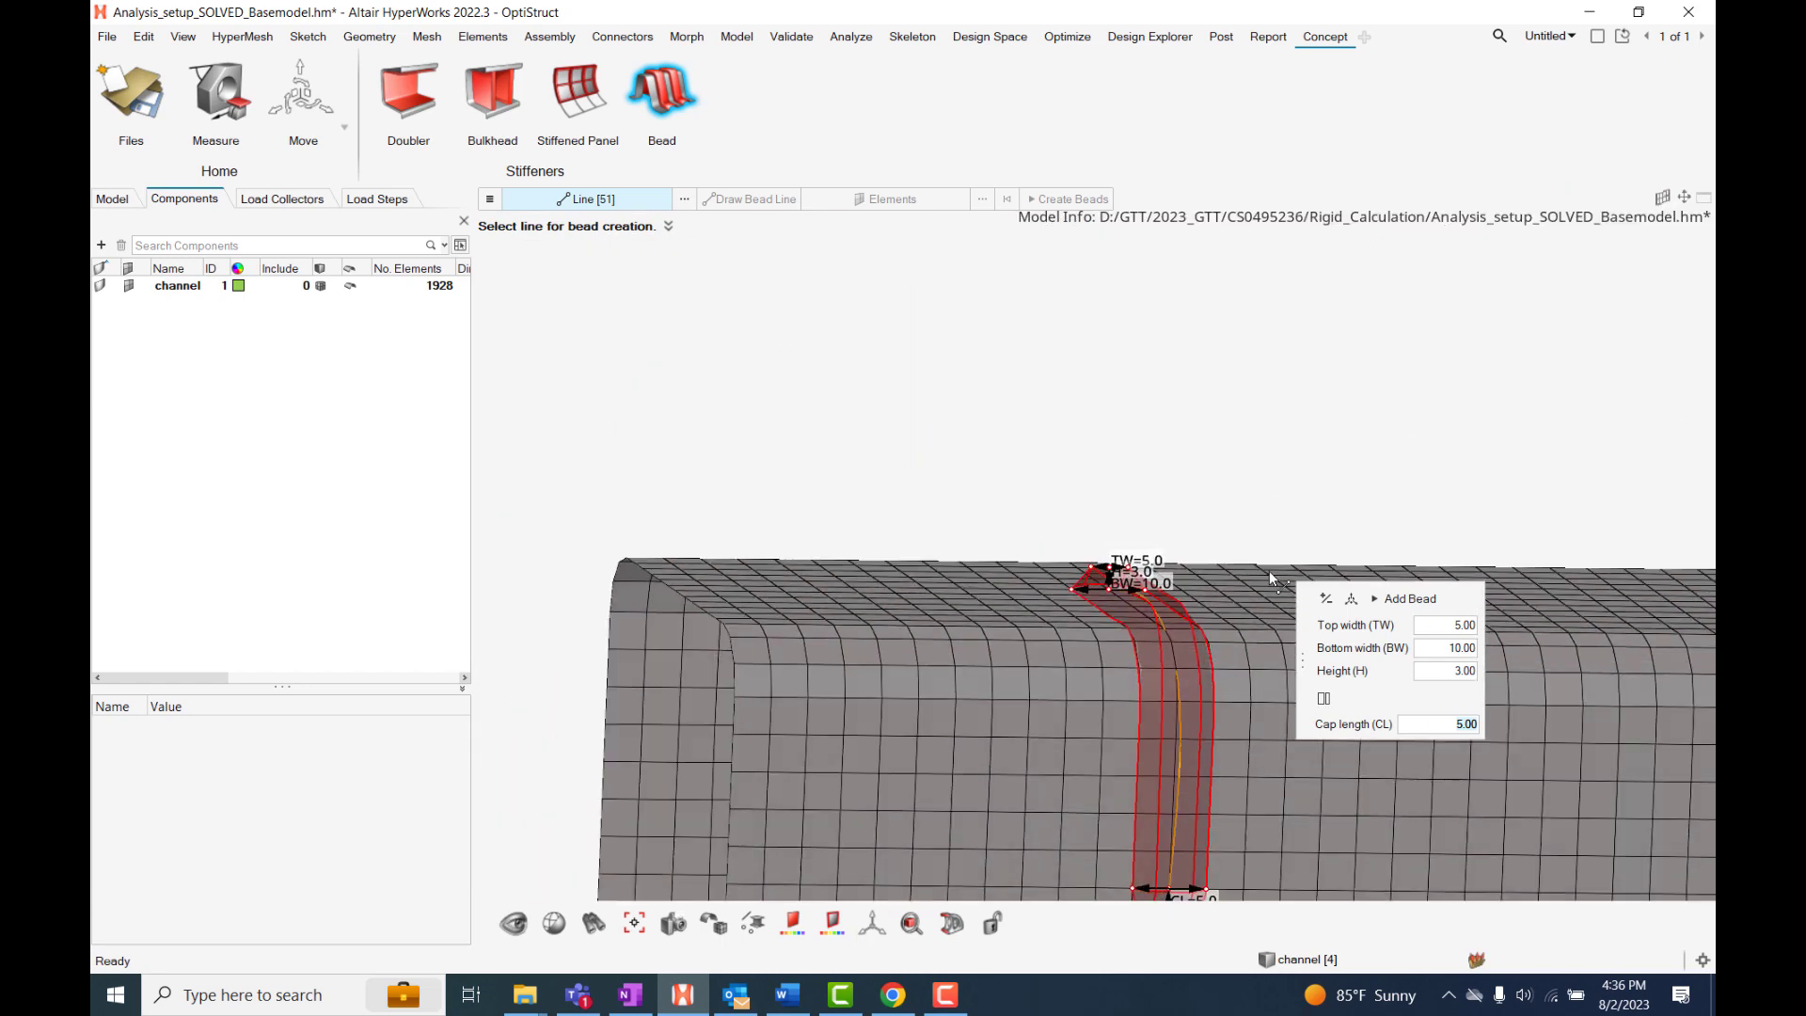
pyautogui.scroll(-1, 1114, 534)
pyautogui.scroll(-1, 1073, 551)
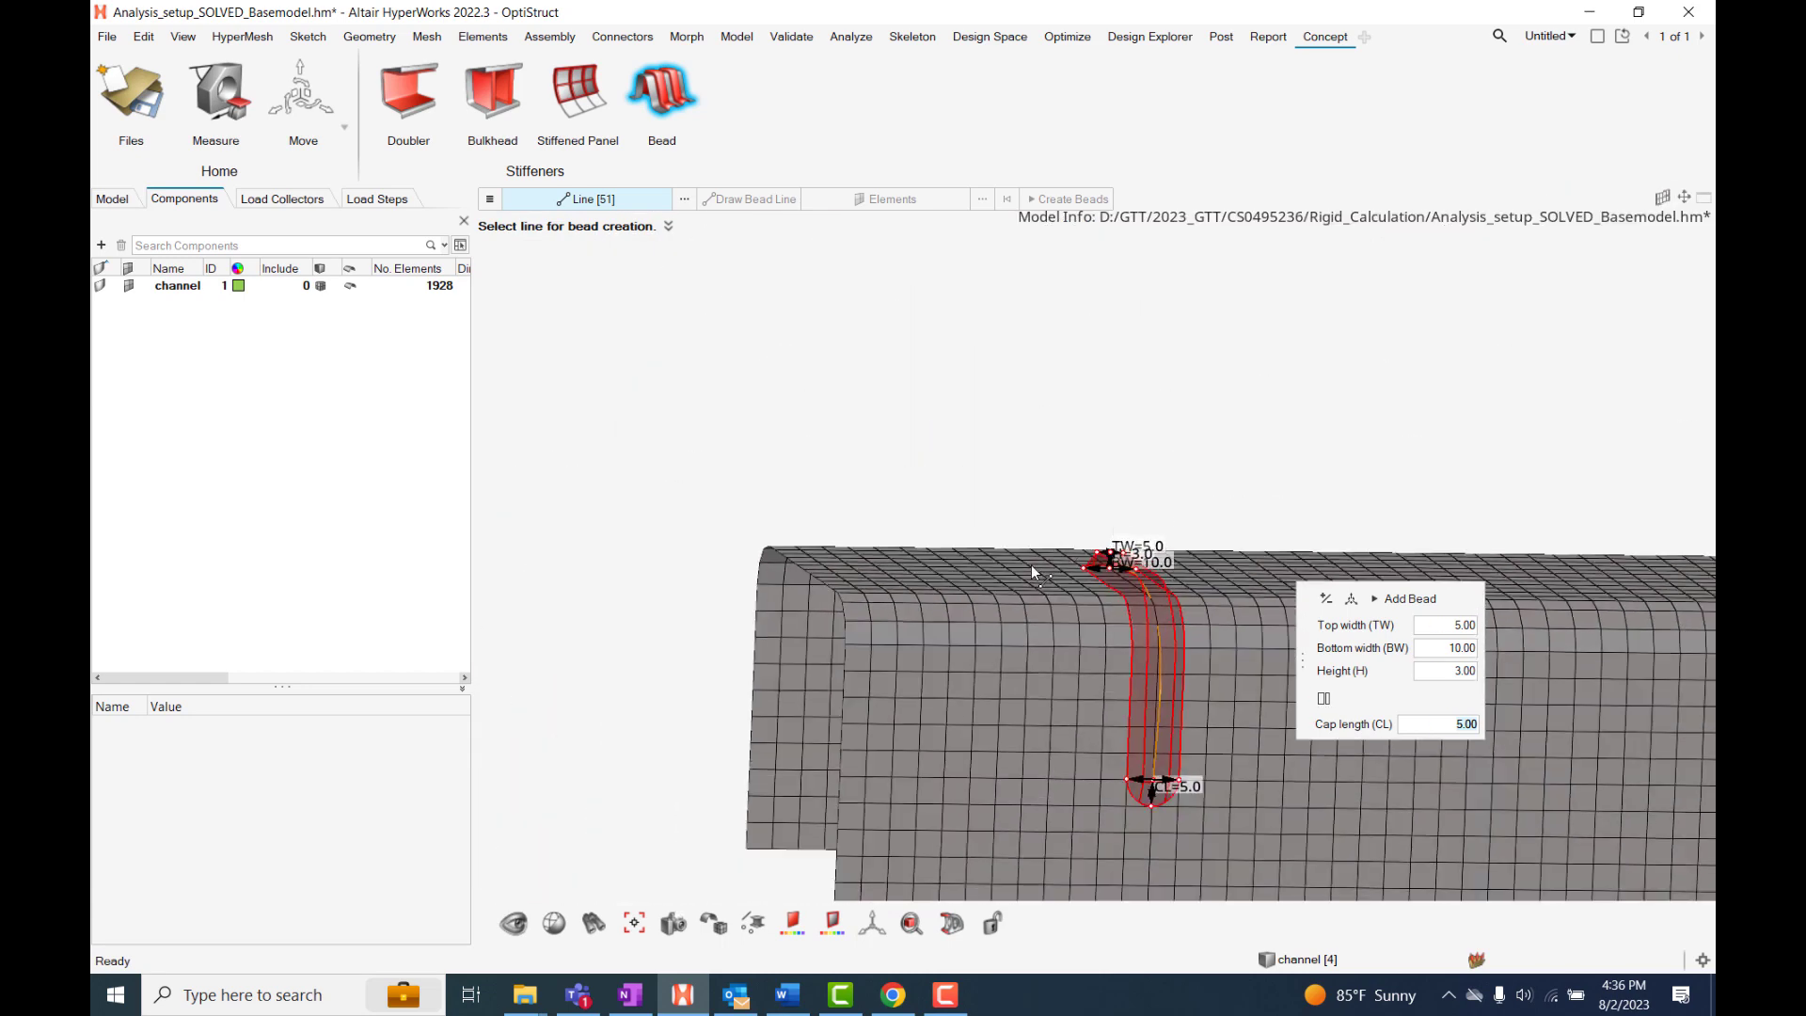
# Add the bead and emboss it into the mesh, raising the count to 1942 elements.
pyautogui.moveTo(1045, 582); pyautogui.dragTo(1101, 608, button='middle')
pyautogui.click(1411, 598)
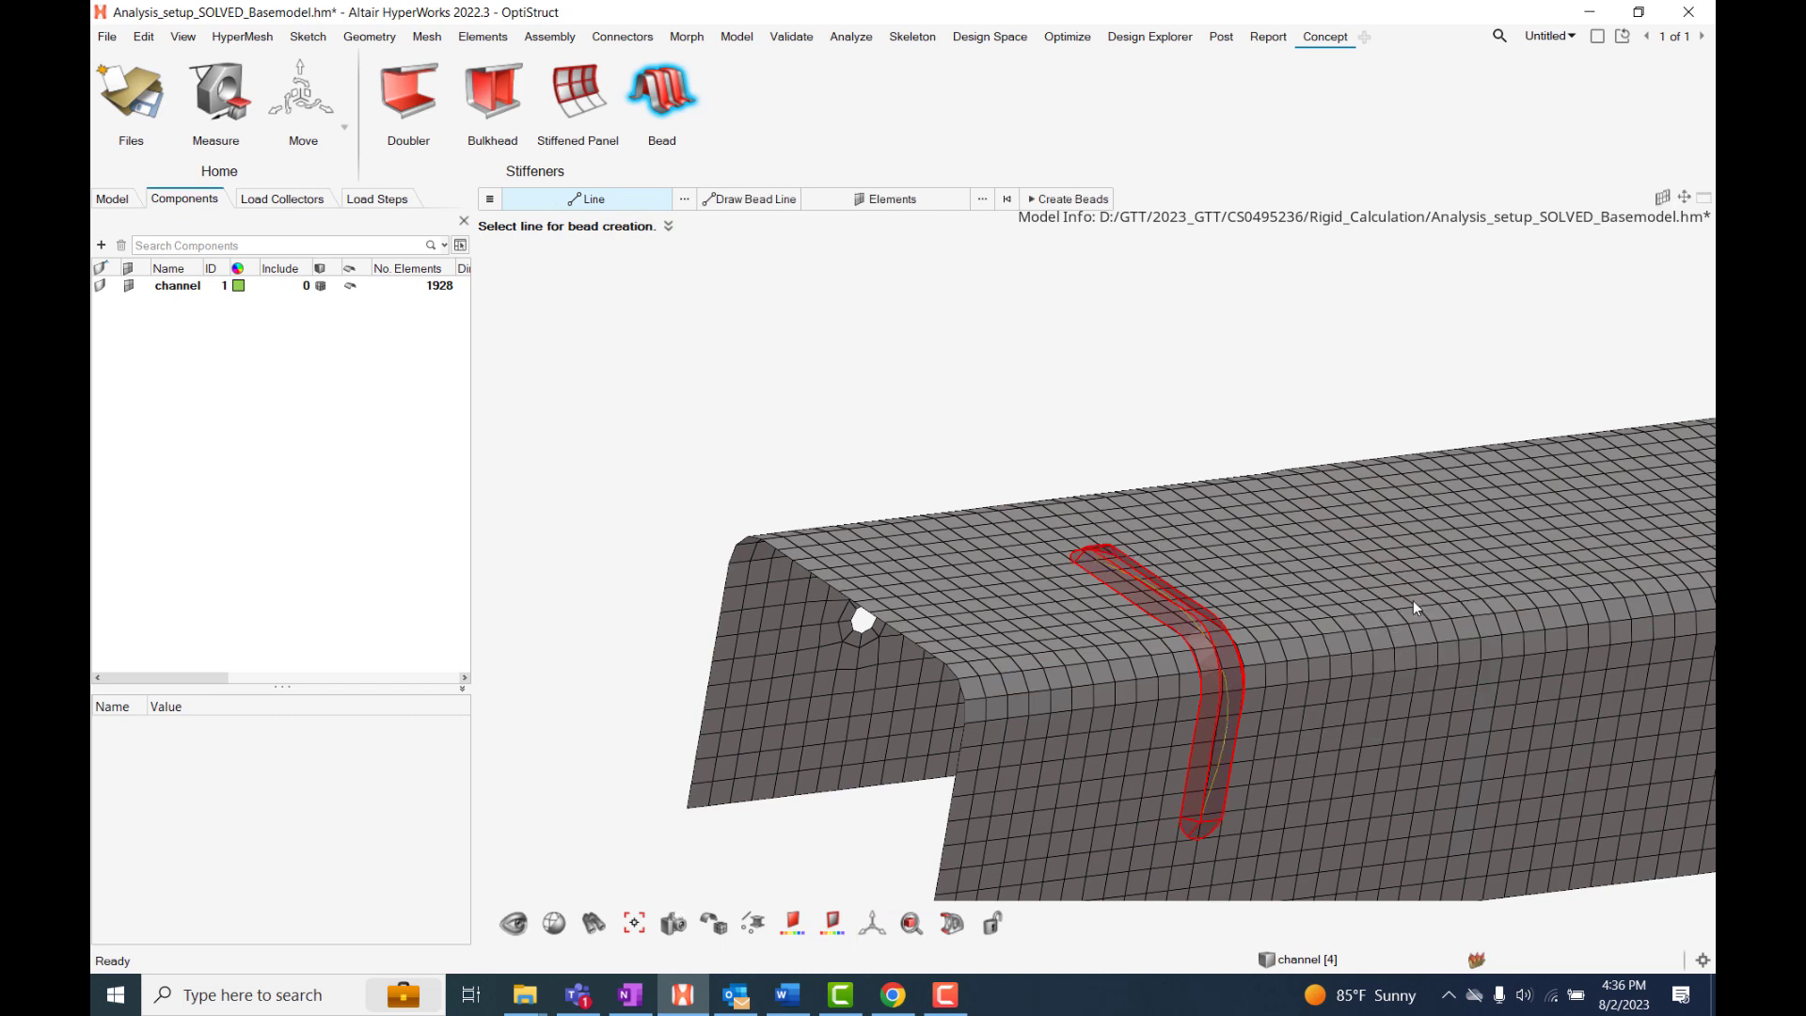
pyautogui.click(1067, 199)
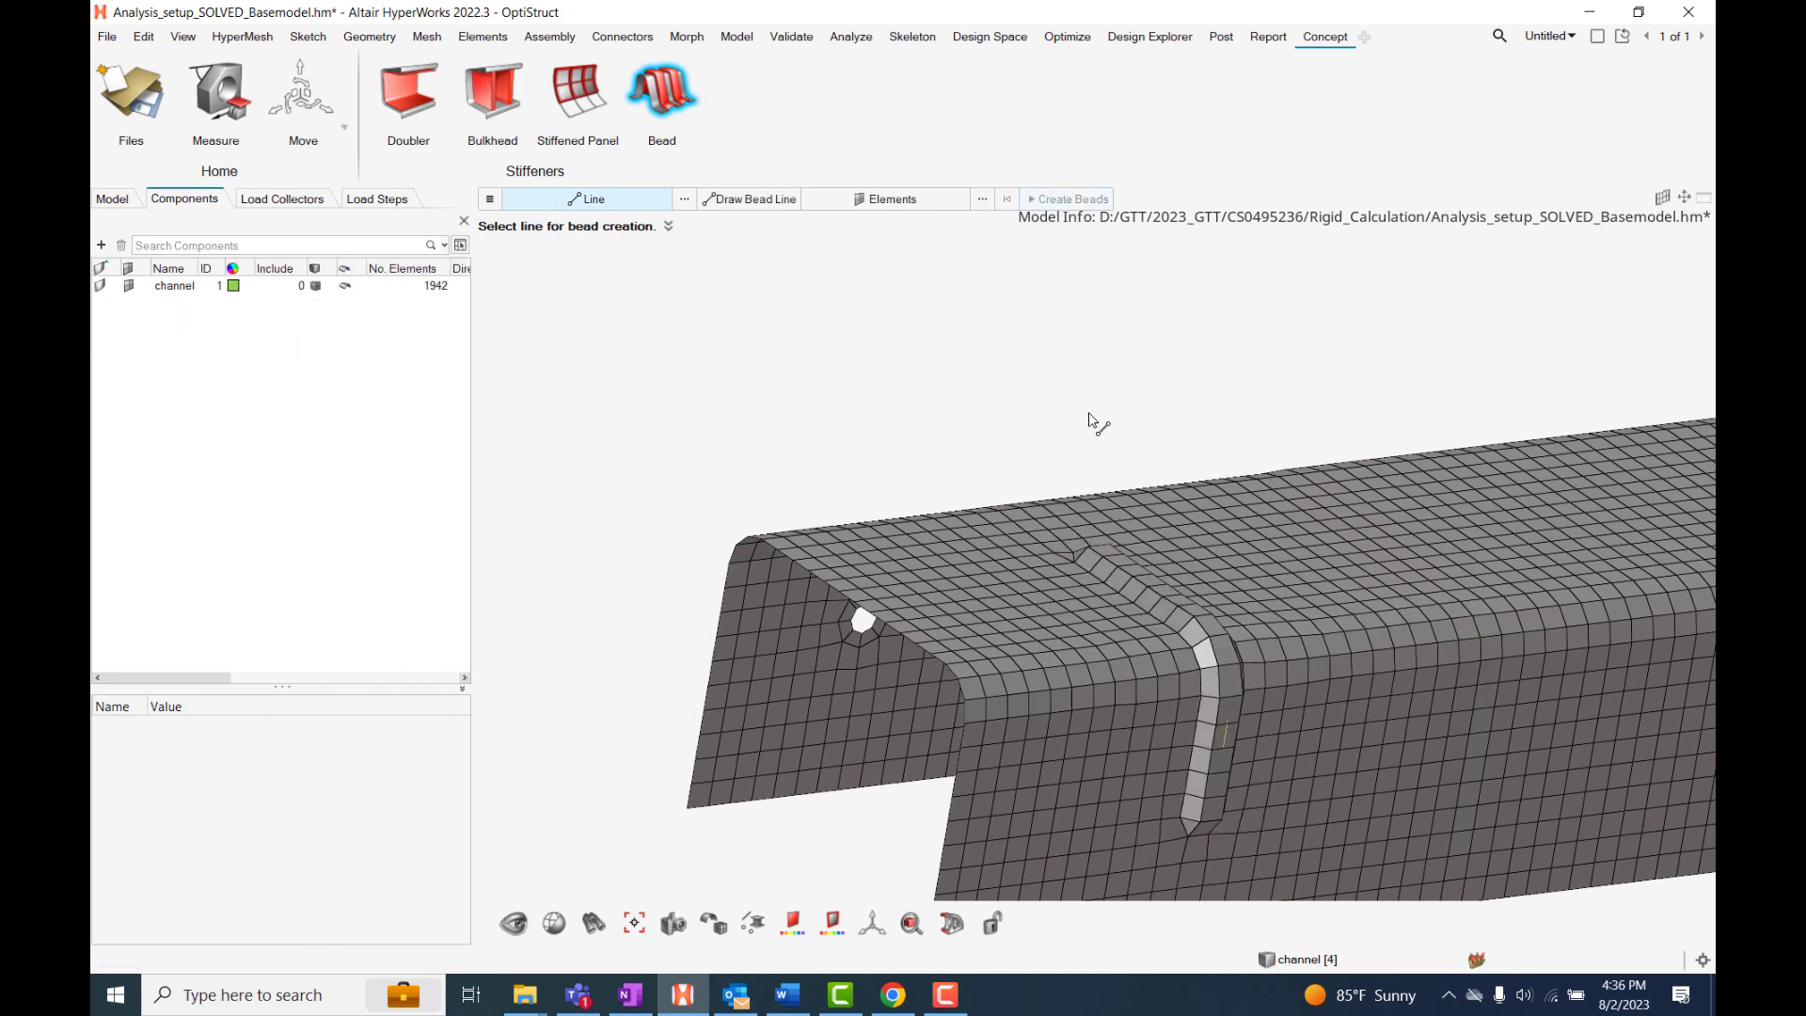
pyautogui.moveTo(1093, 427); pyautogui.dragTo(1133, 575, button='middle')
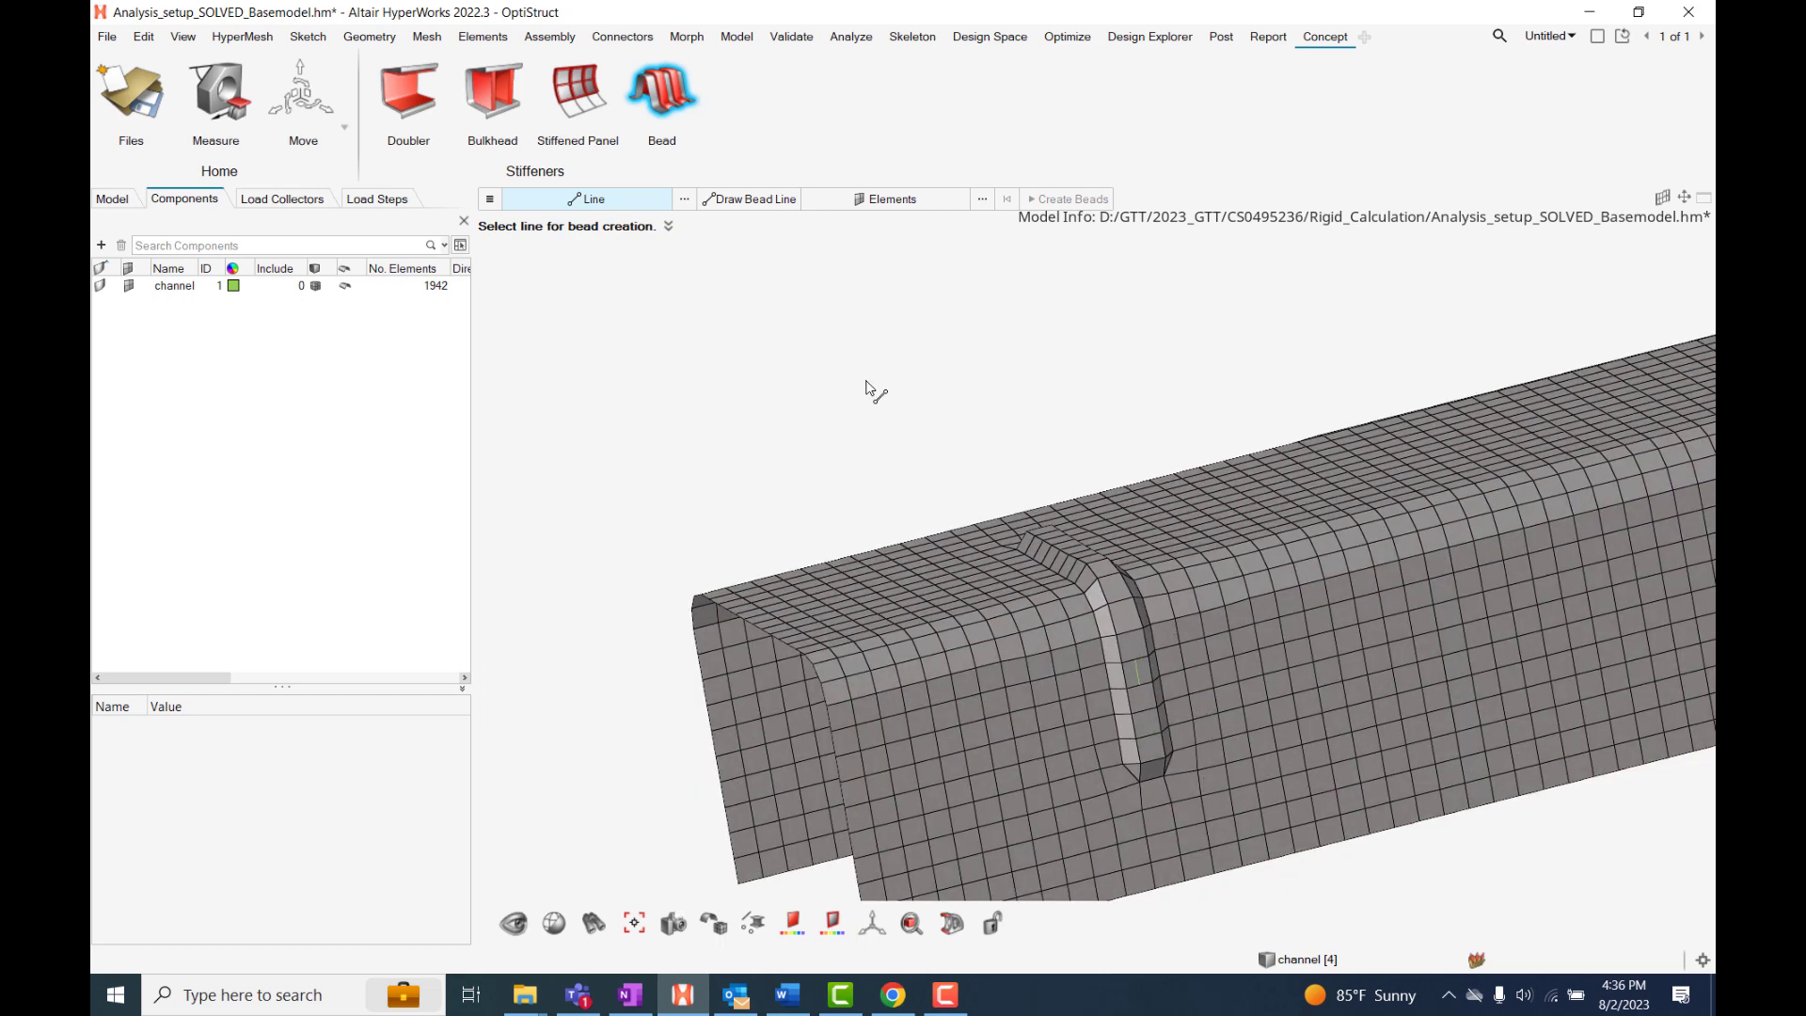
# Draw a second bead line from a top-face point down the side wall, using 5/10/3/5 settings.
pyautogui.click(755, 199)
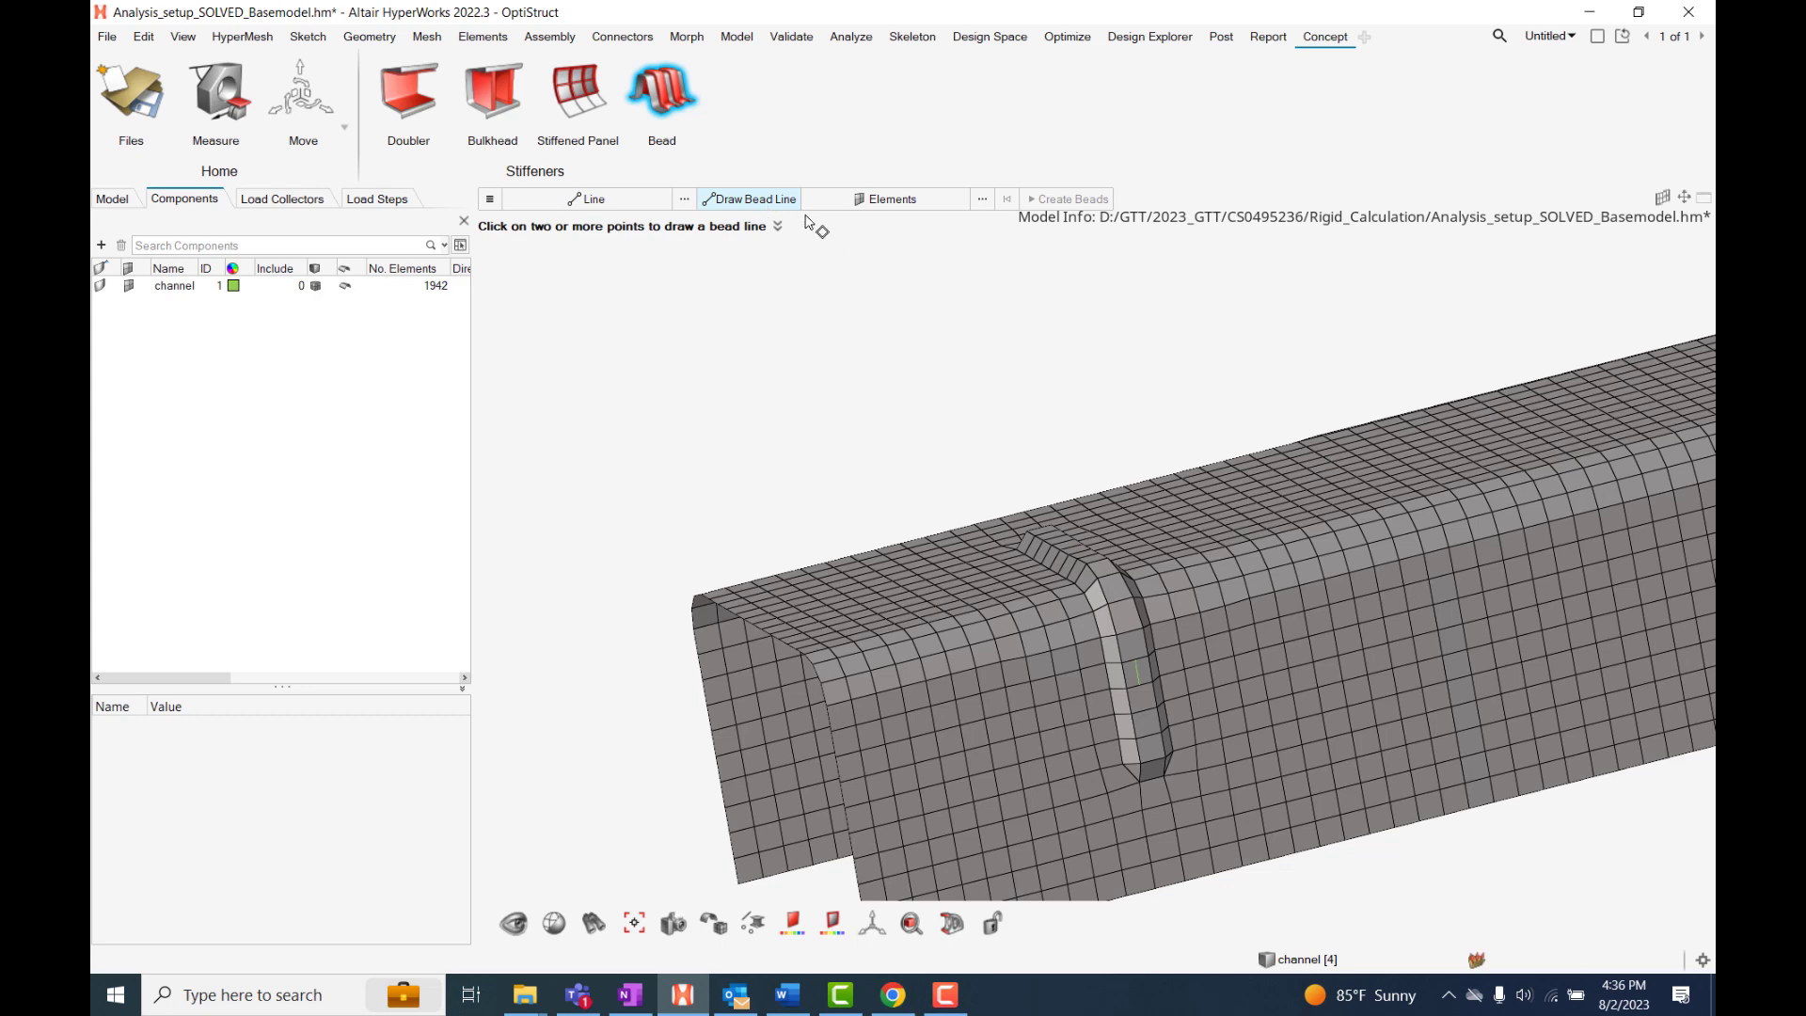
pyautogui.scroll(-2, 935, 445)
pyautogui.scroll(-1, 1004, 417)
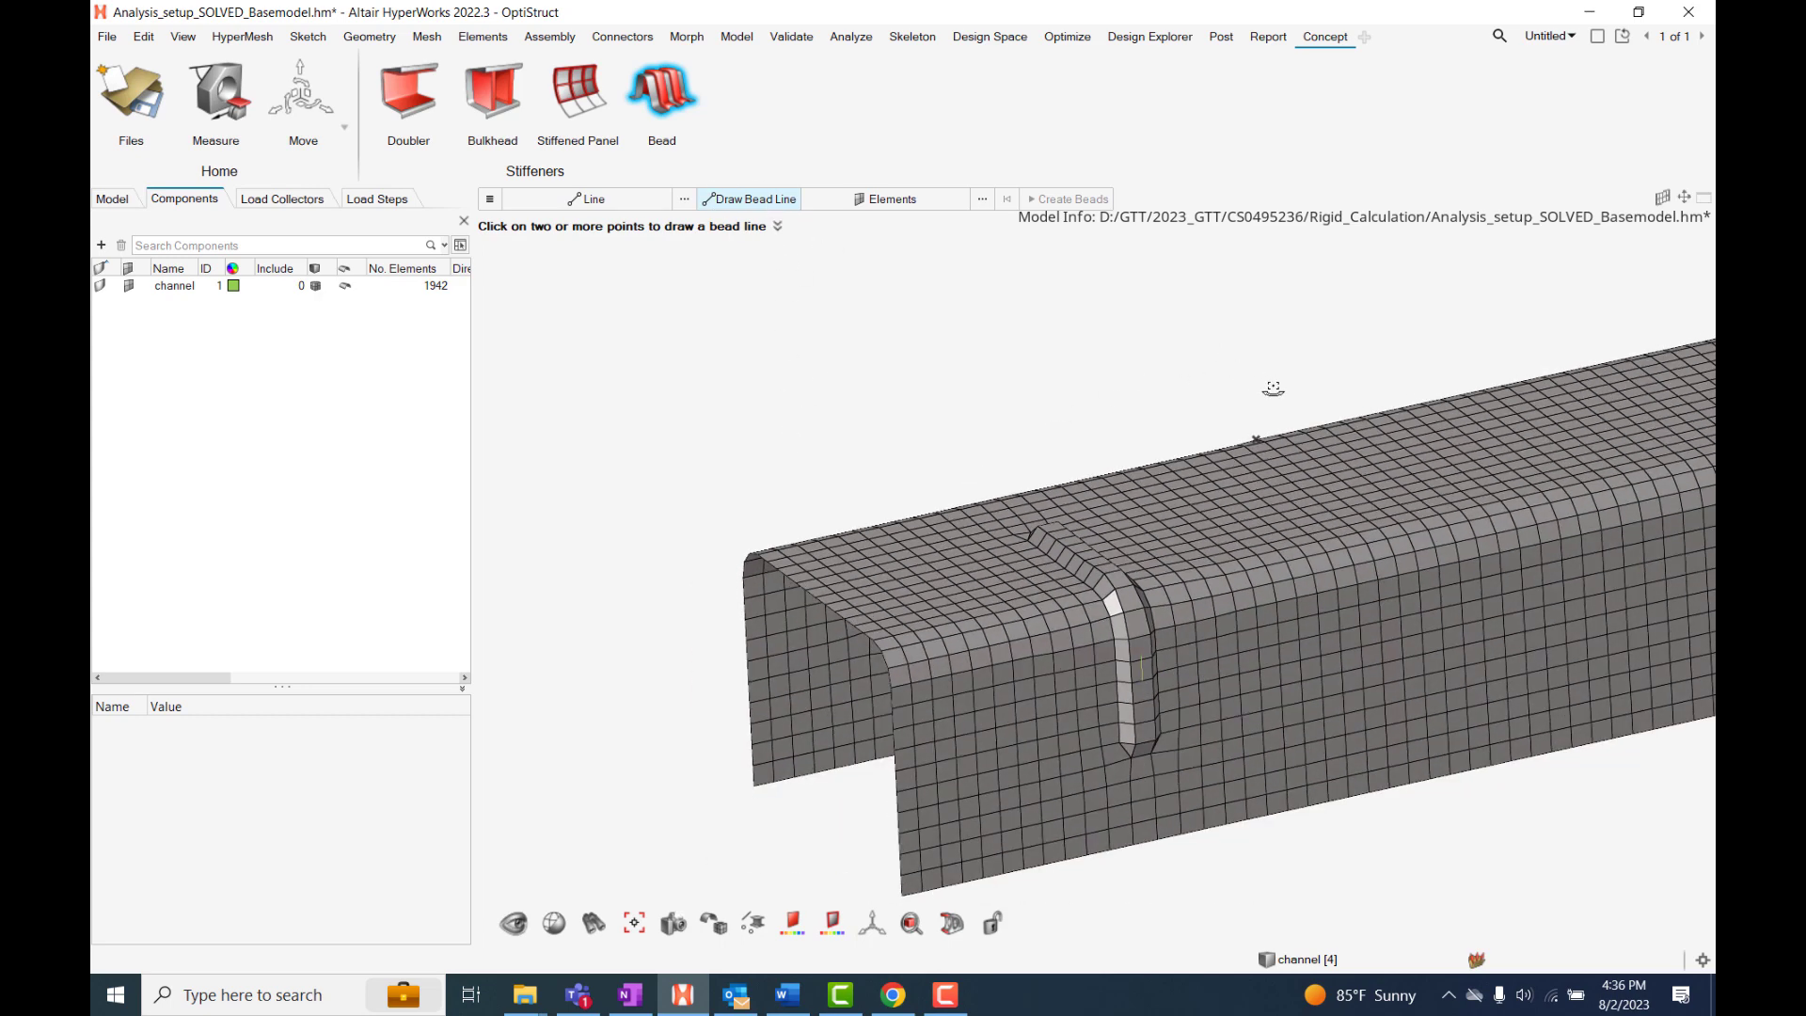
pyautogui.moveTo(1227, 368); pyautogui.dragTo(1284, 417, button='middle')
pyautogui.moveTo(1157, 395); pyautogui.dragTo(1008, 384, button='right')
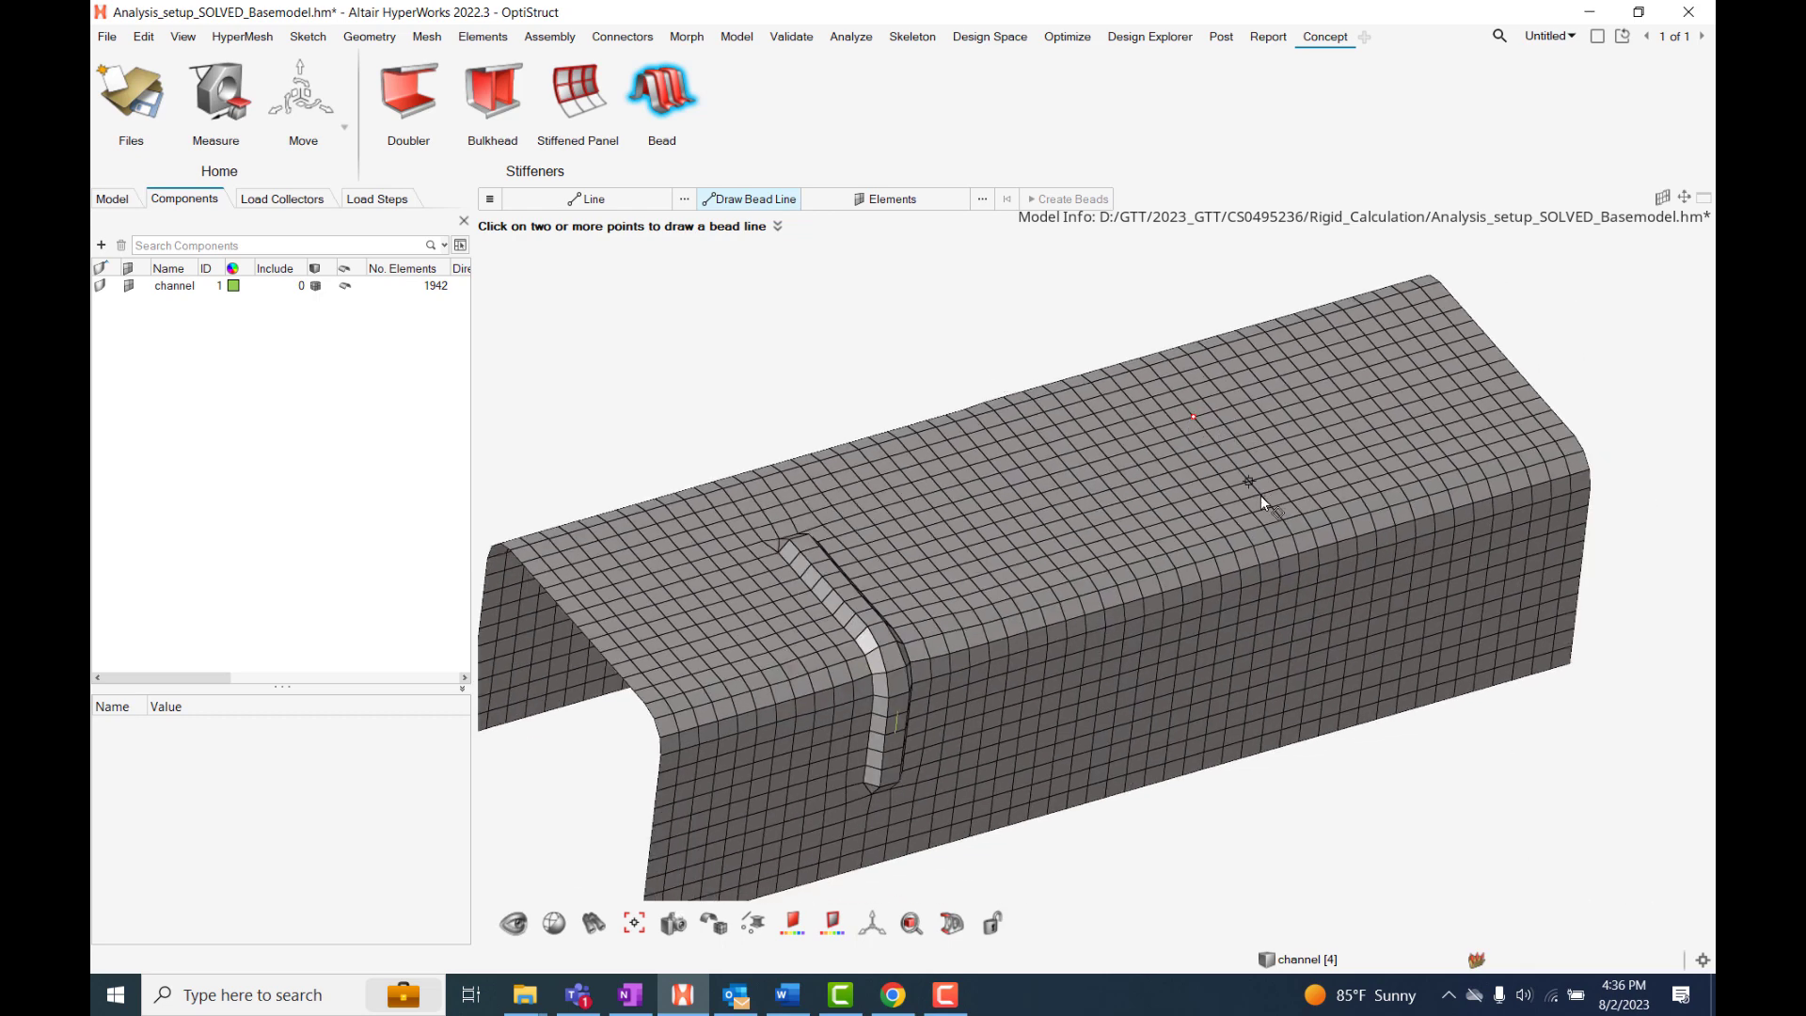
pyautogui.click(1283, 527)
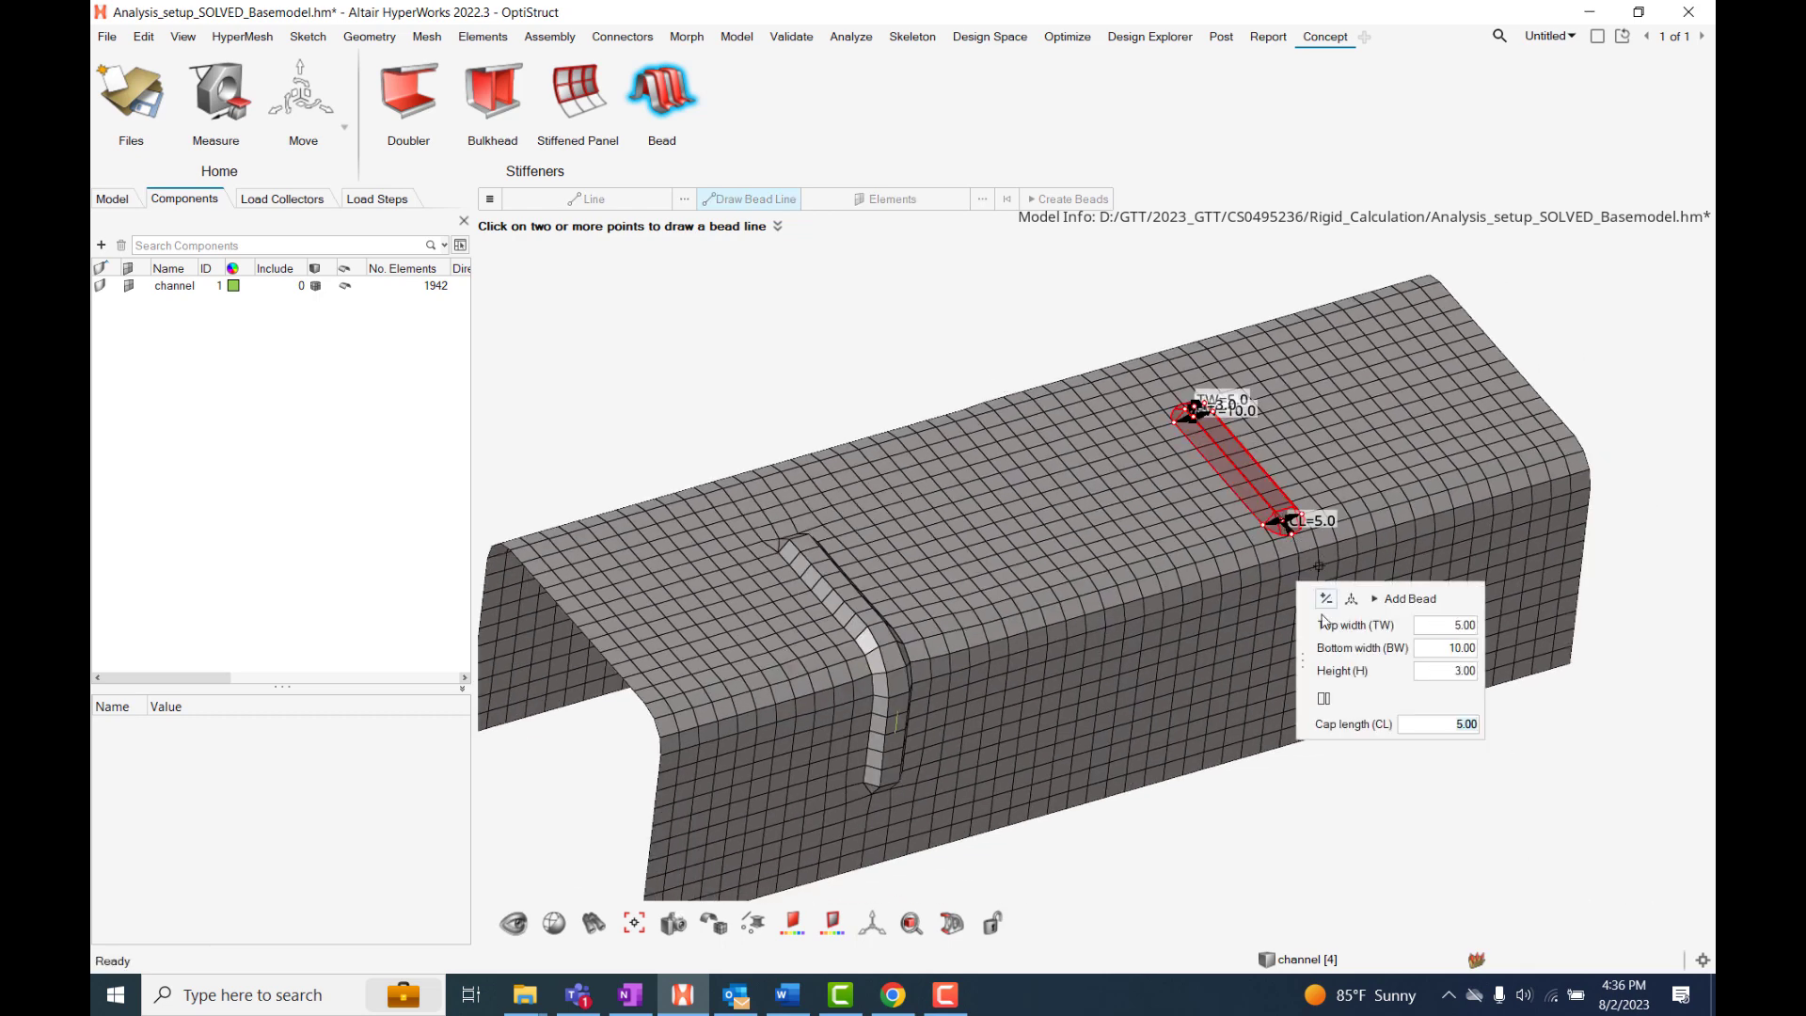
pyautogui.moveTo(1299, 662); pyautogui.dragTo(1273, 631)
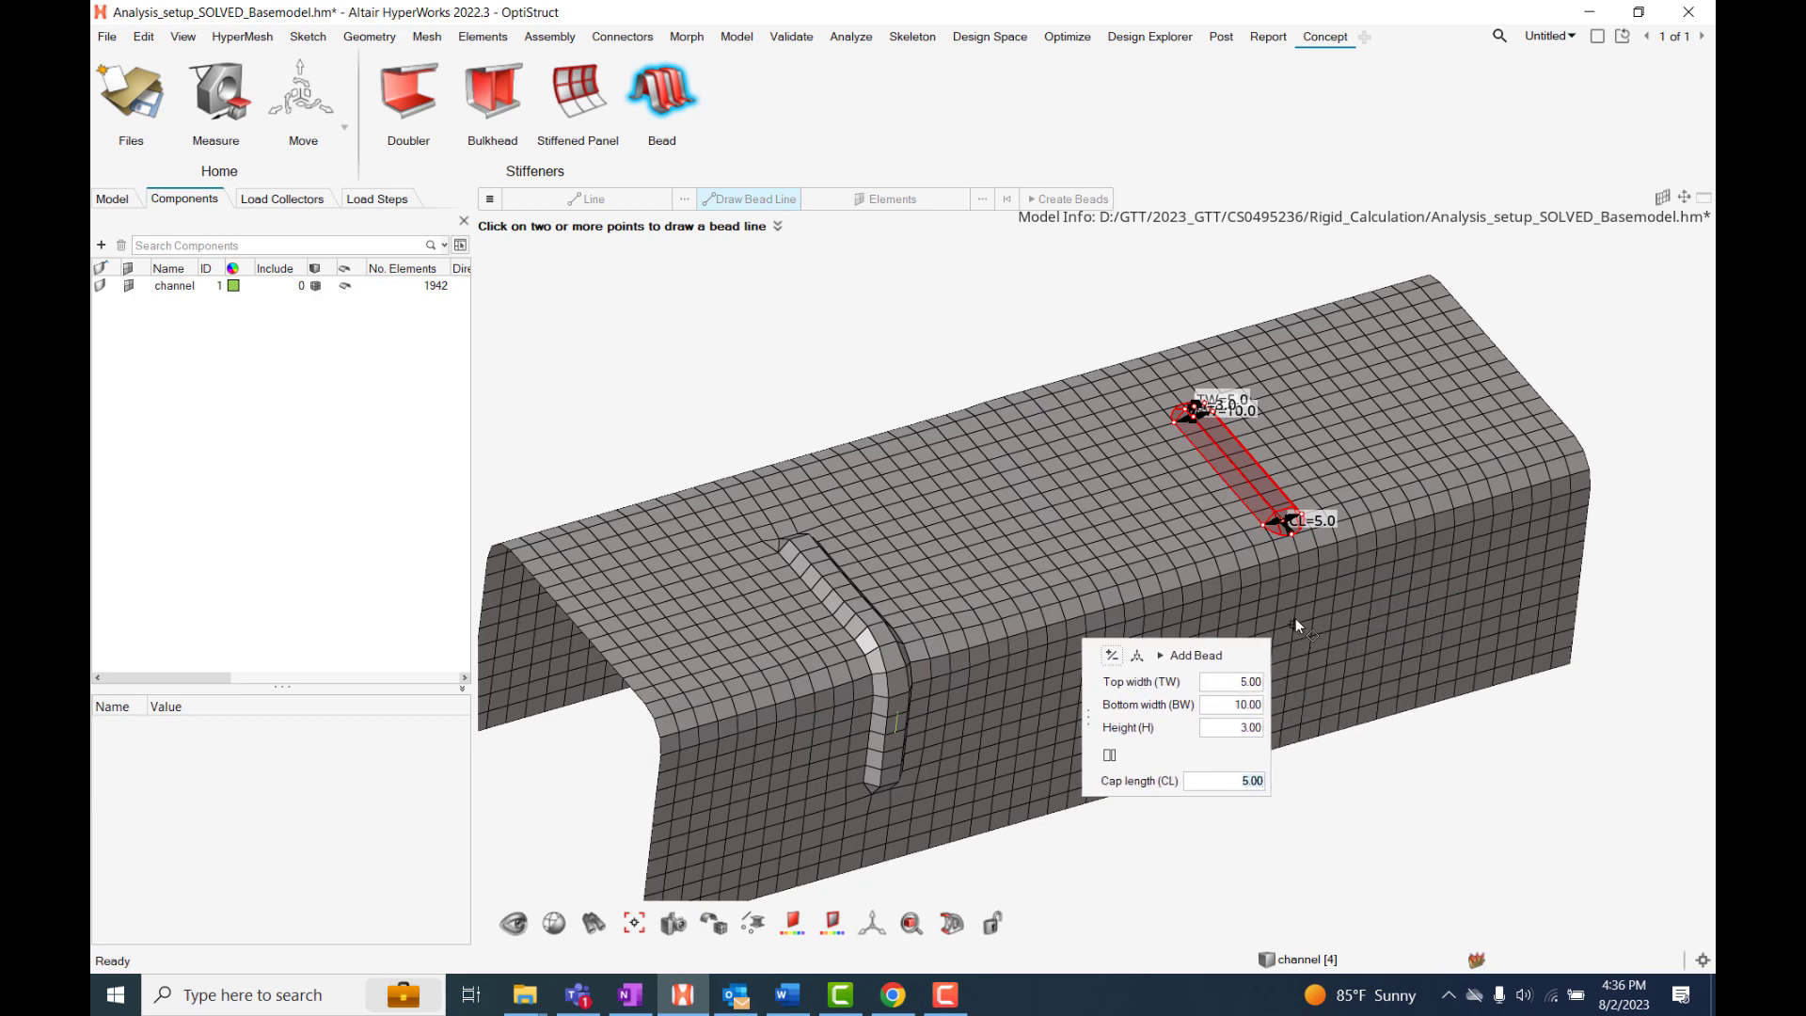
pyautogui.click(1297, 621)
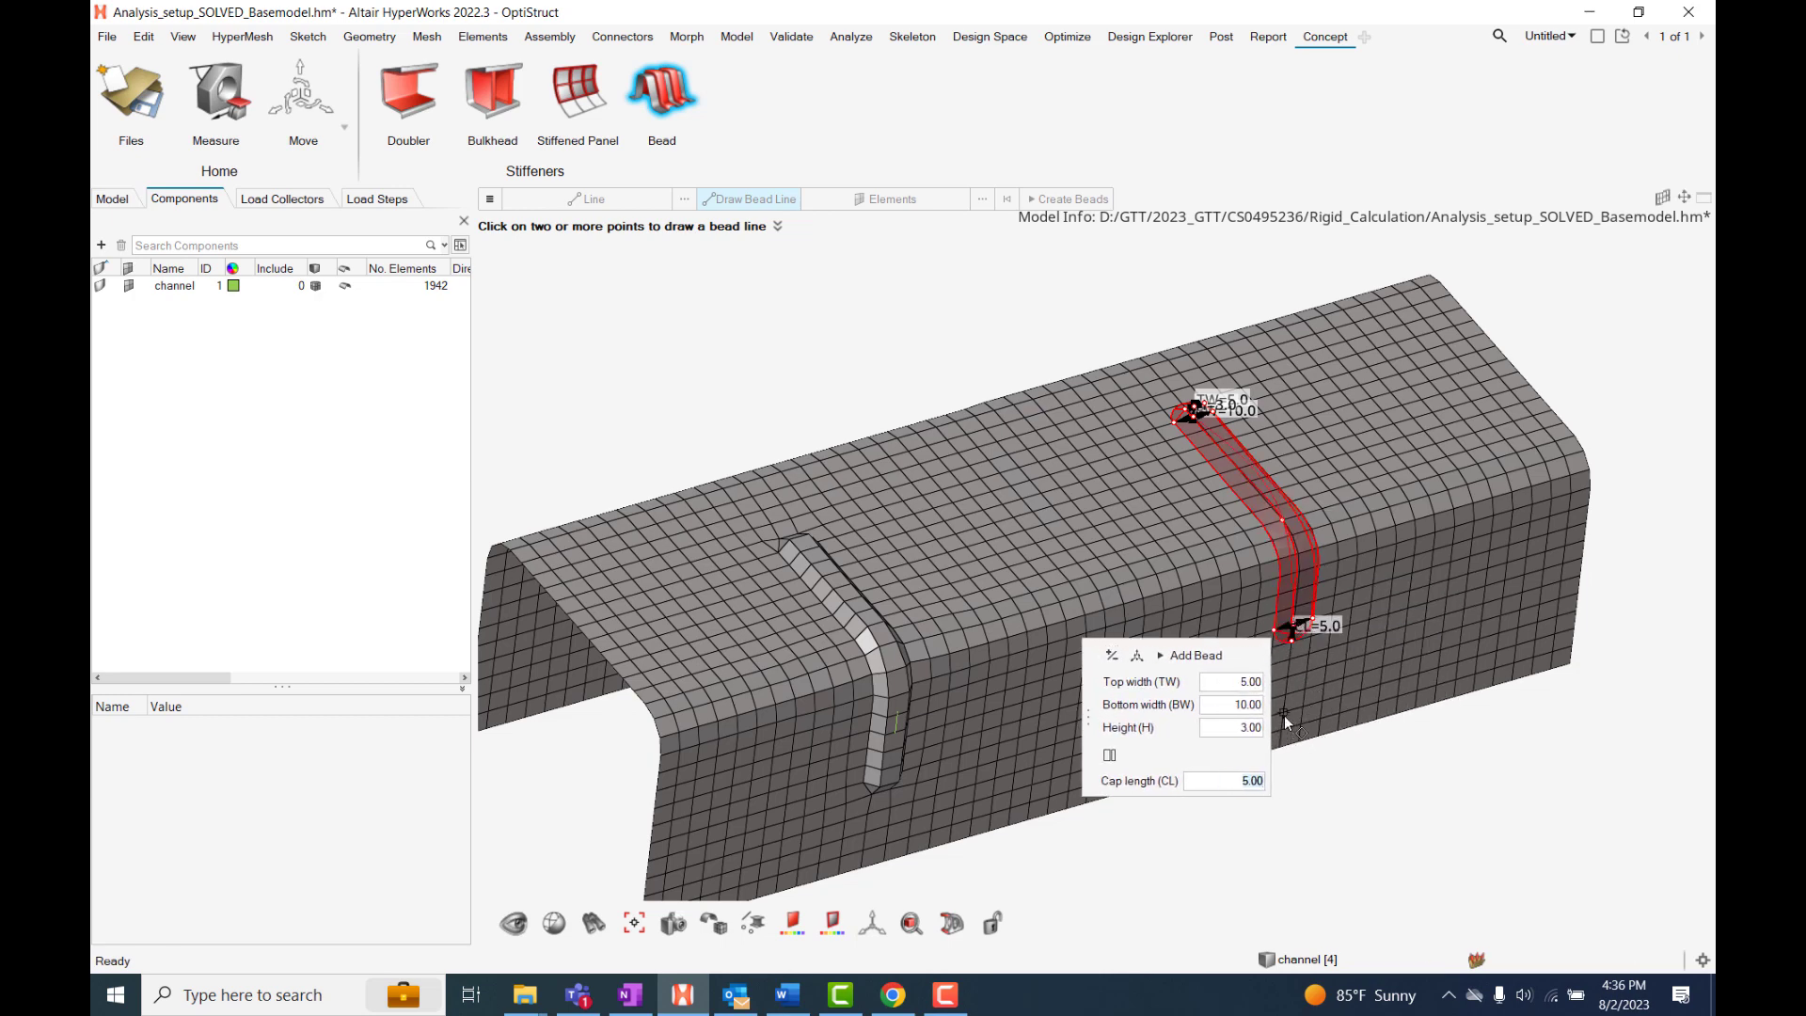
pyautogui.moveTo(1312, 748)
pyautogui.mouseDown(button='middle')
pyautogui.moveTo(1388, 701)
pyautogui.moveTo(1267, 752)
pyautogui.mouseUp(button='middle')
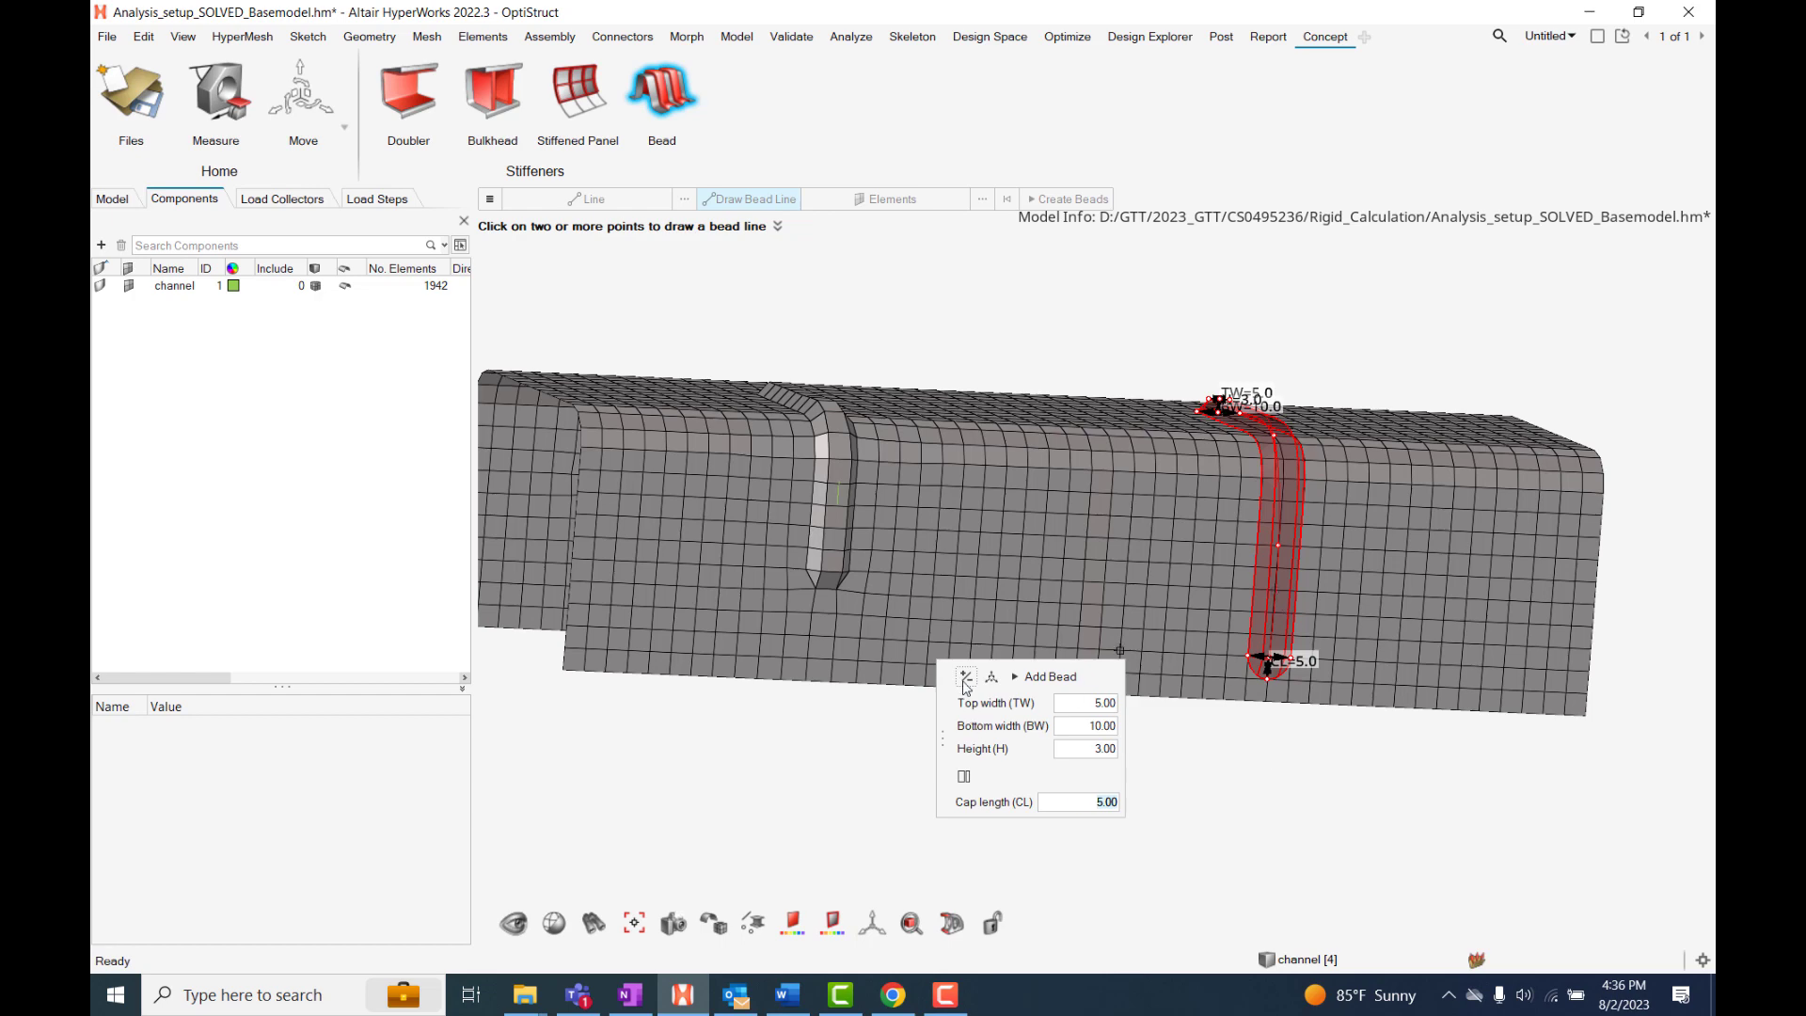
# Show the bead preview as wireframe and move the second bead's end point to X = -30.
pyautogui.click(967, 677)
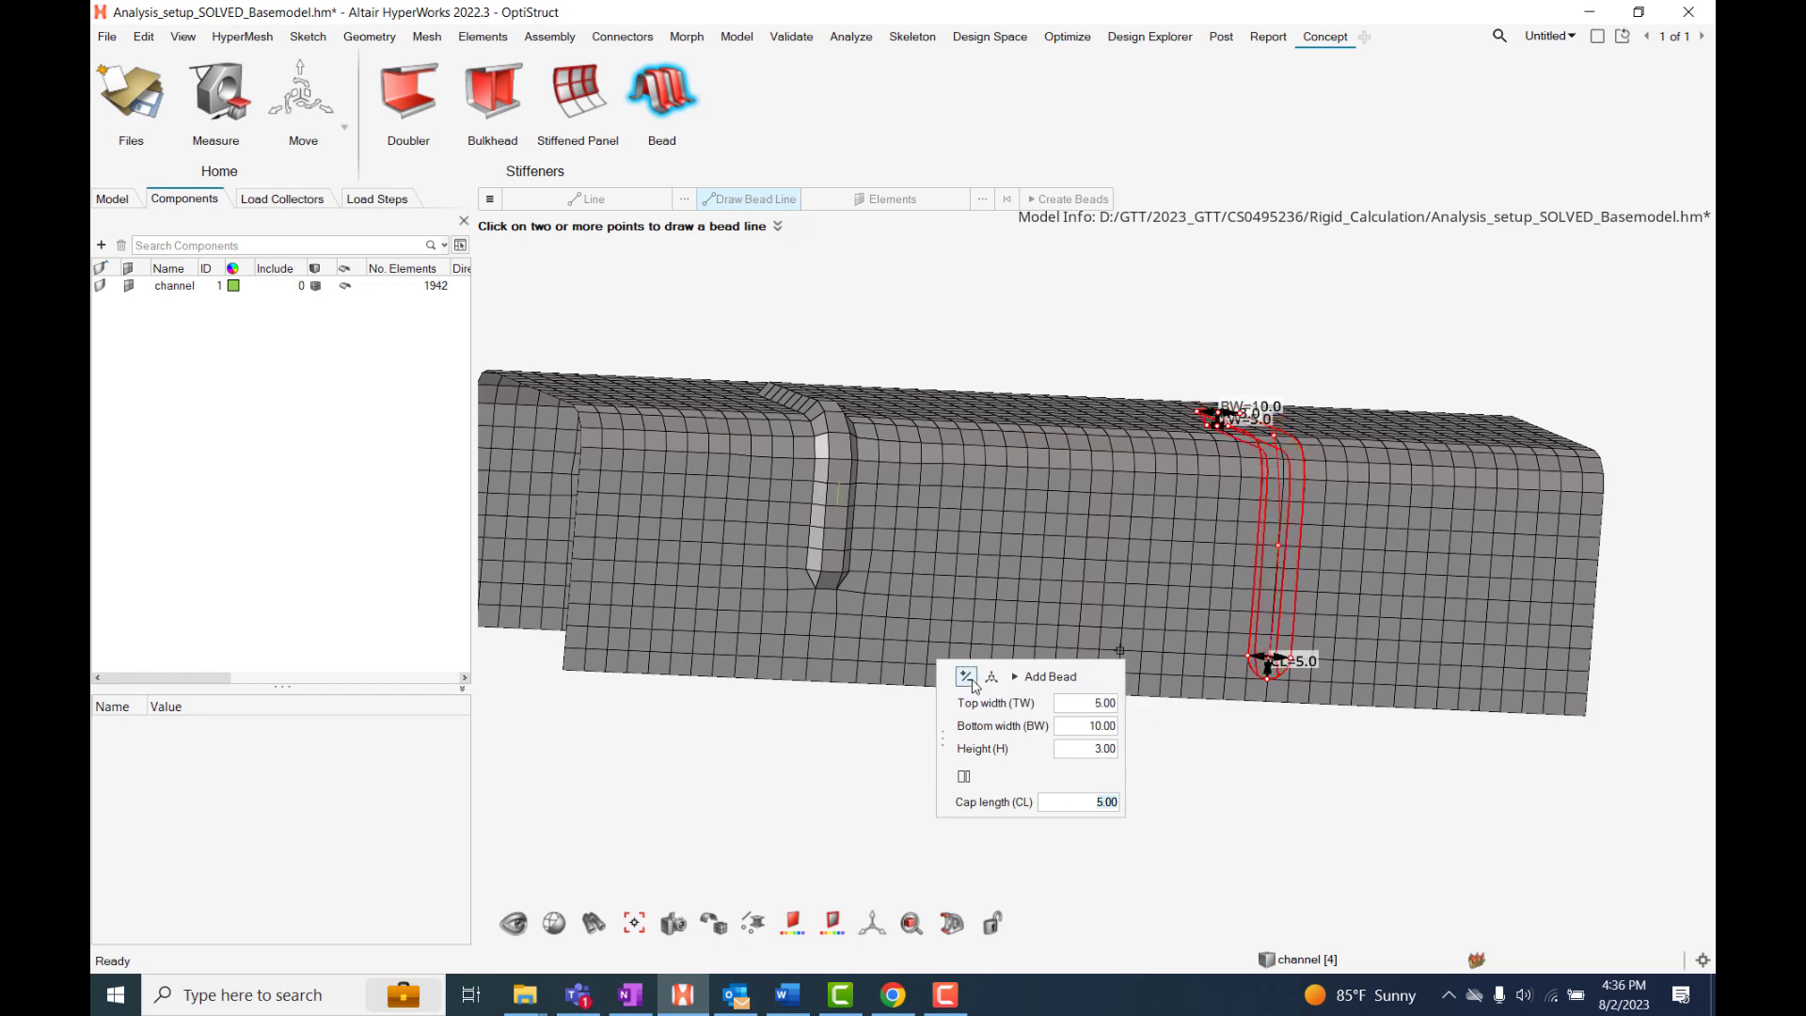
pyautogui.moveTo(1250, 843)
pyautogui.mouseDown(button='middle')
pyautogui.moveTo(1177, 437)
pyautogui.moveTo(1127, 344)
pyautogui.moveTo(1126, 304)
pyautogui.mouseUp(button='middle')
pyautogui.click(993, 679)
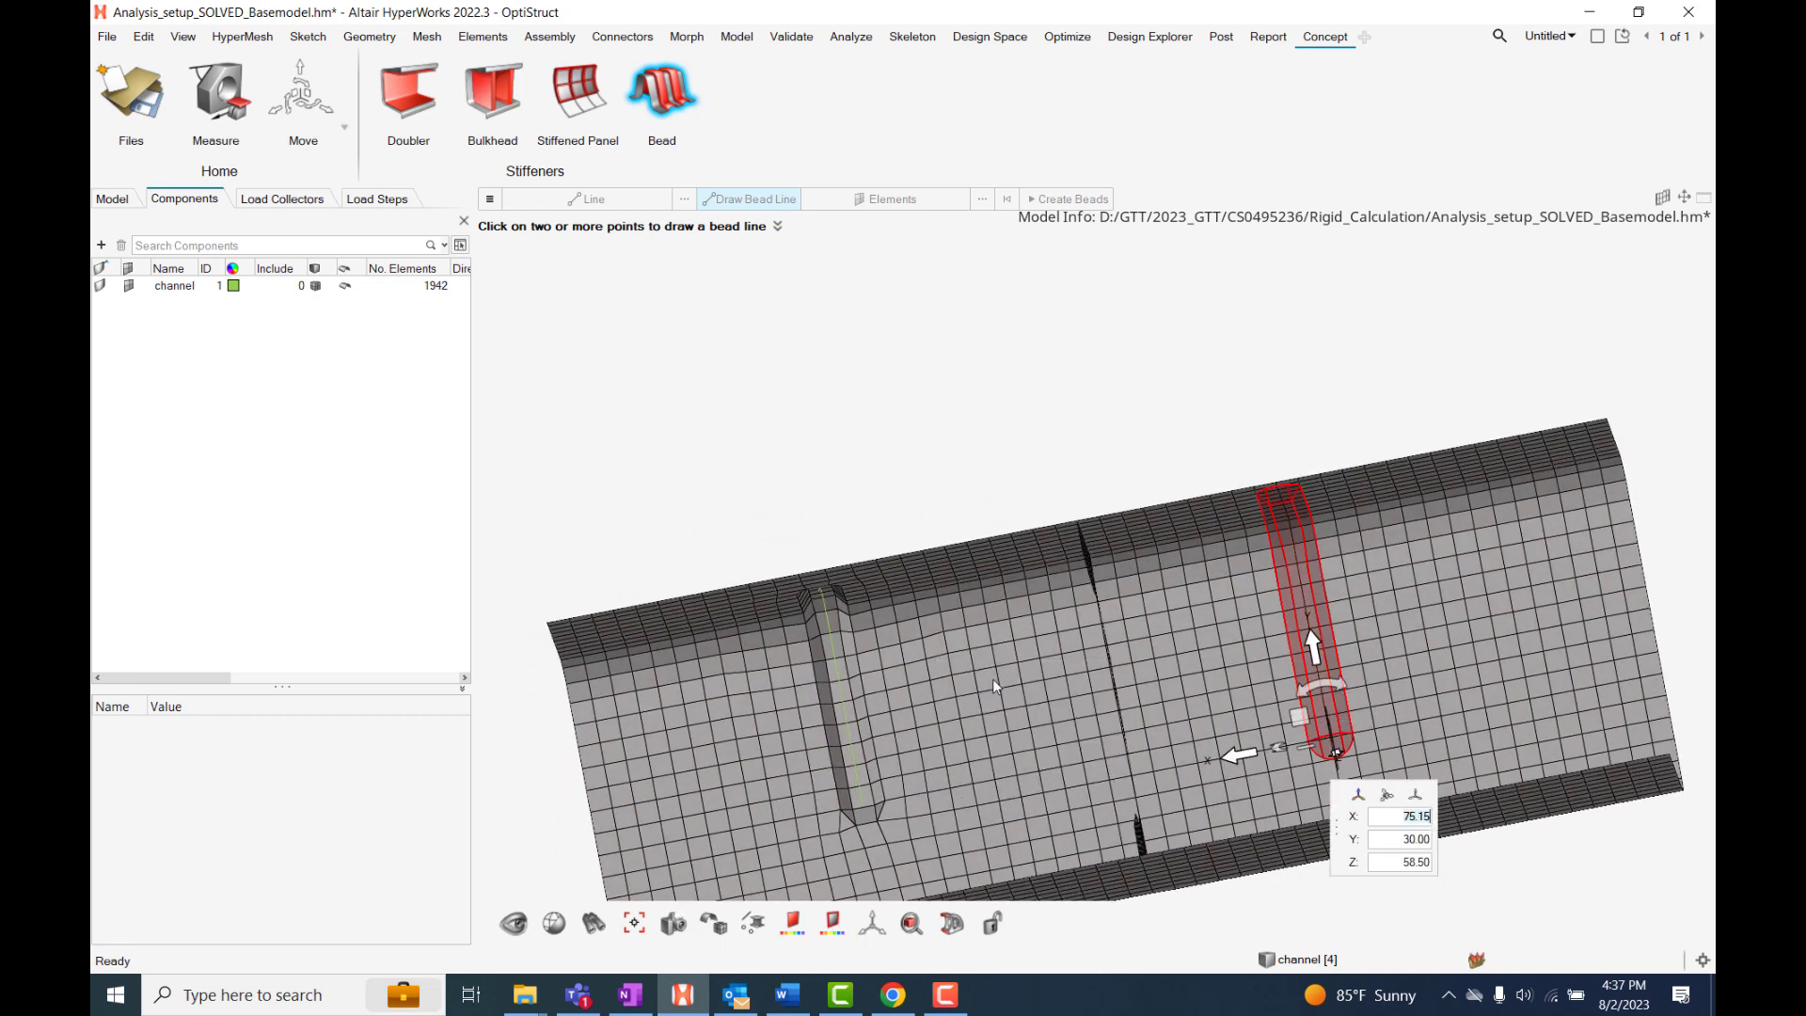
pyautogui.moveTo(1340, 751); pyautogui.dragTo(1136, 508, button='middle')
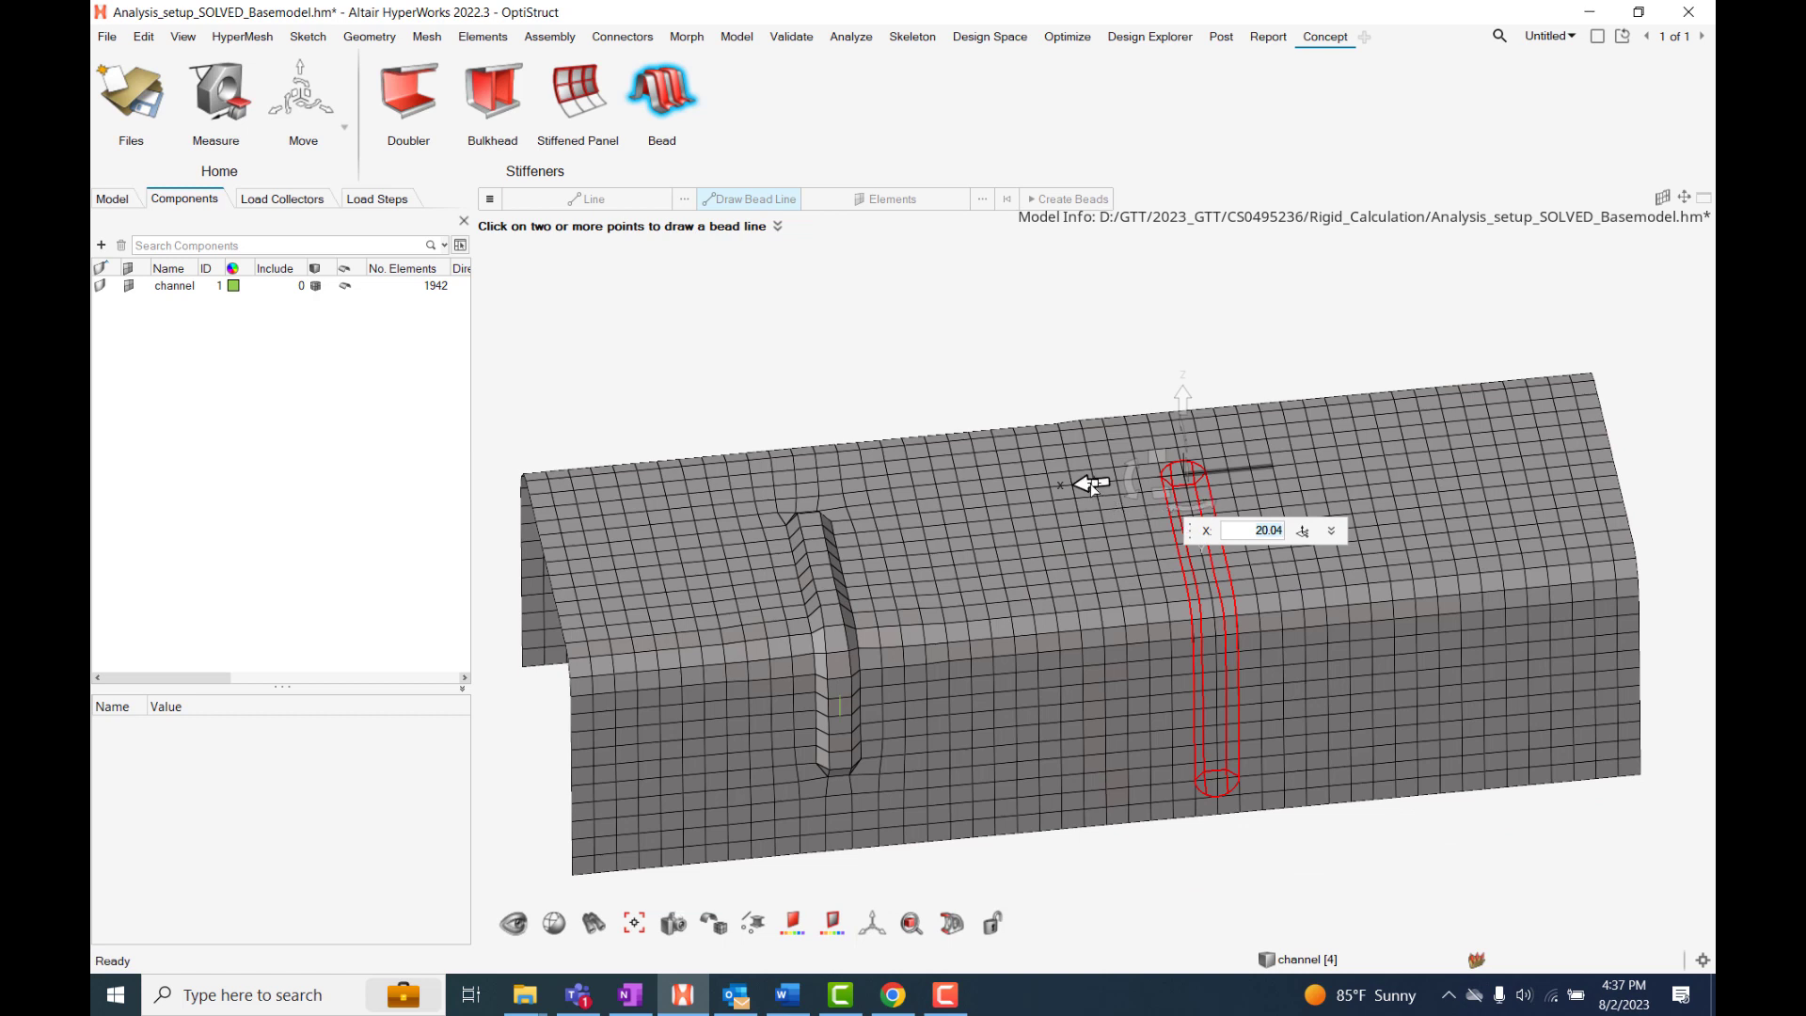
pyautogui.moveTo(1091, 483)
pyautogui.mouseDown()
pyautogui.moveTo(1045, 486)
pyautogui.moveTo(1270, 496)
pyautogui.moveTo(1249, 468)
pyautogui.mouseUp()
pyautogui.write('-30')
pyautogui.press('Return')
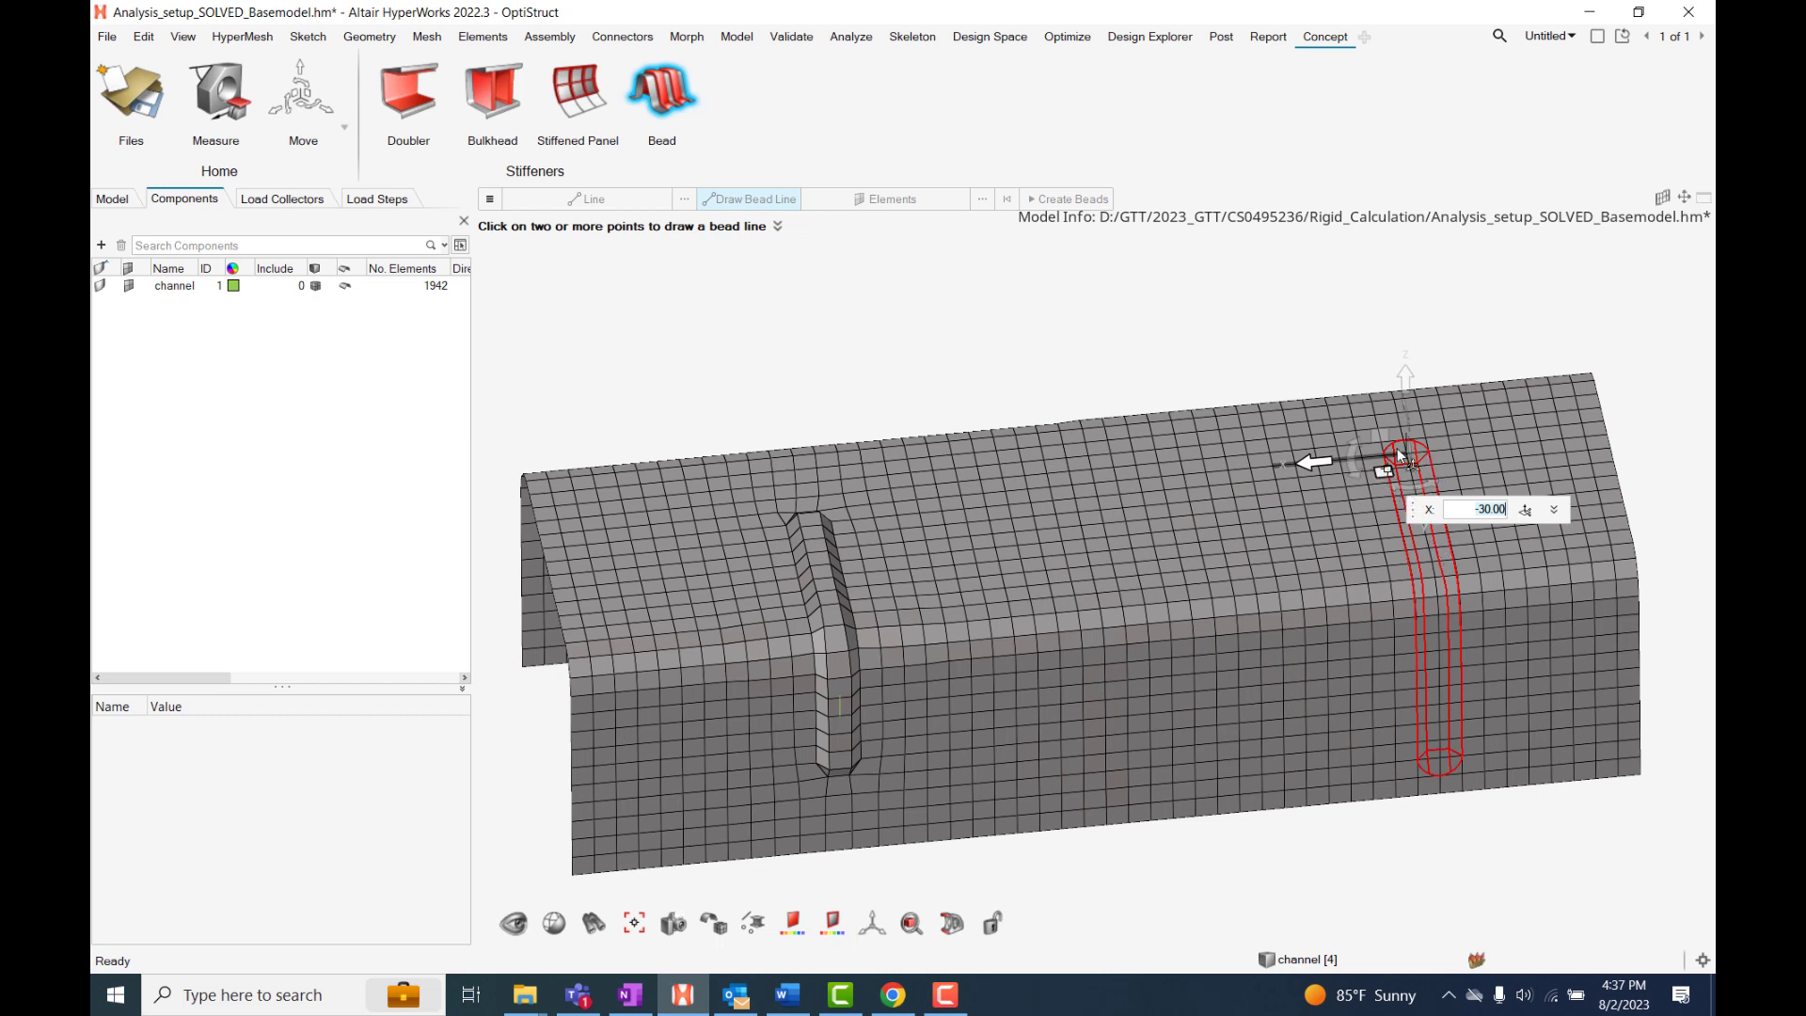
pyautogui.press('Return')
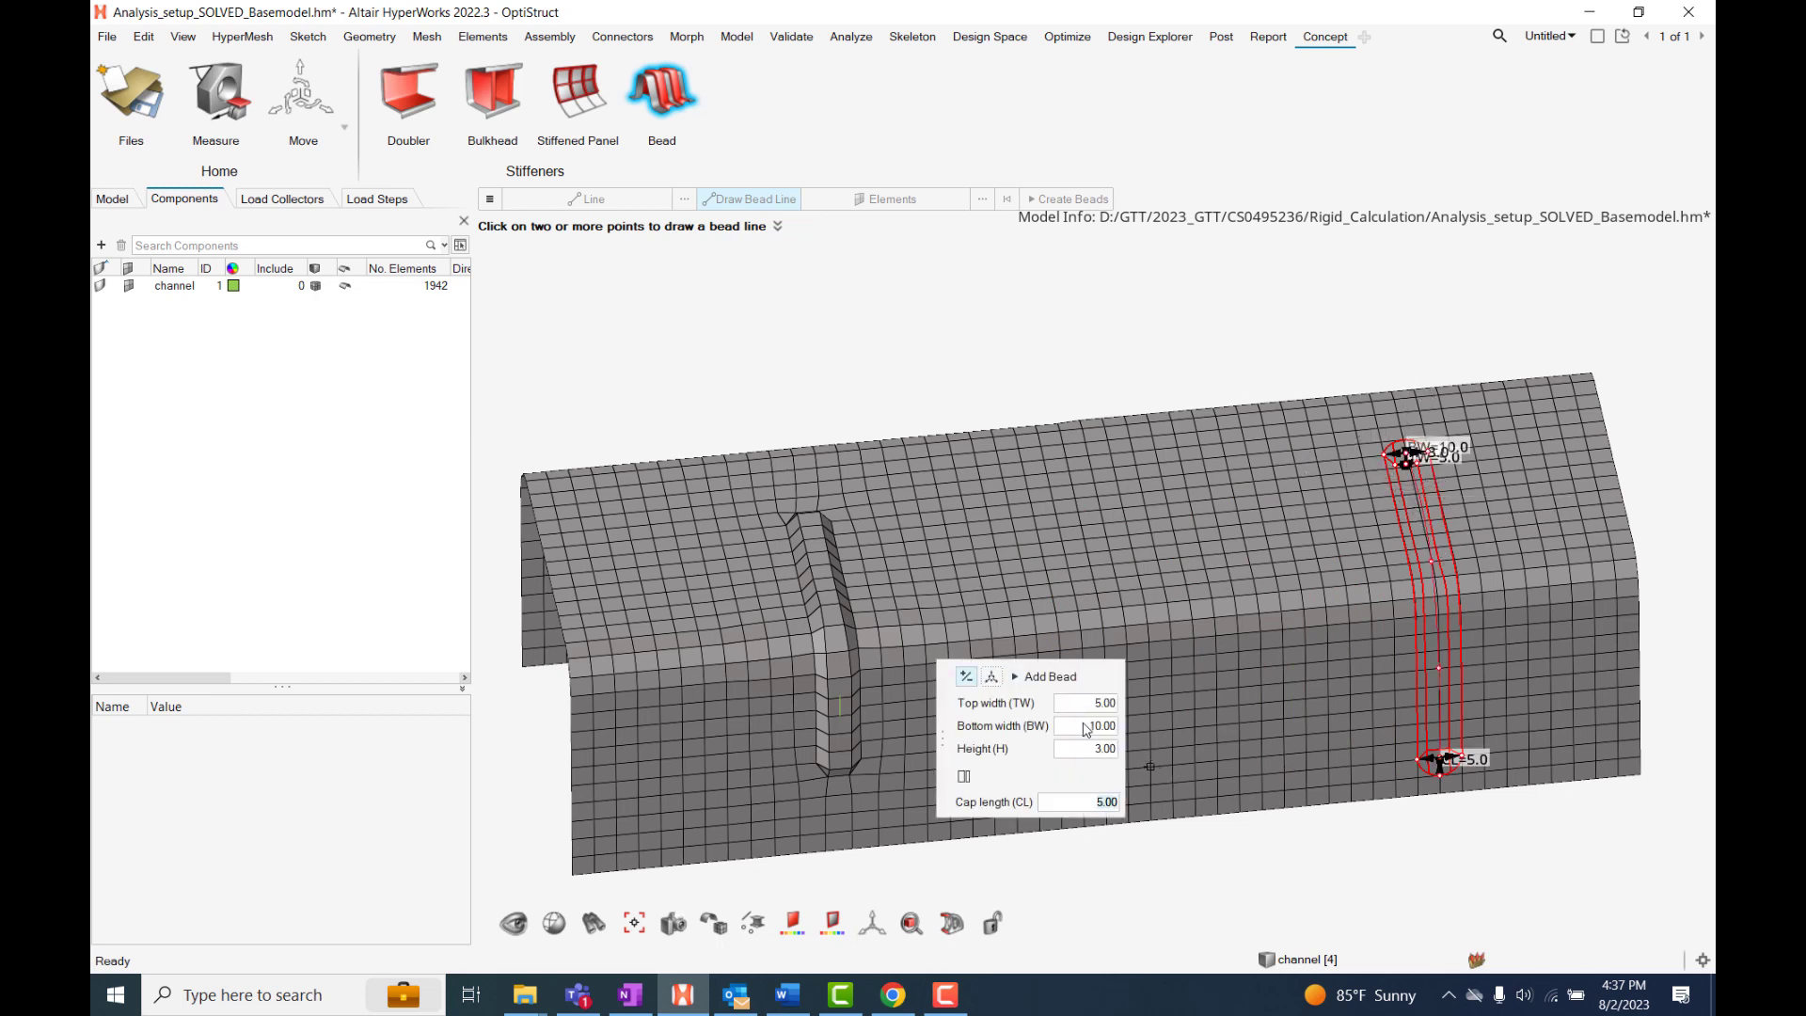
# Add the repositioned bead, then add a two-point lengthwise bead along the holed flange.
pyautogui.click(1045, 677)
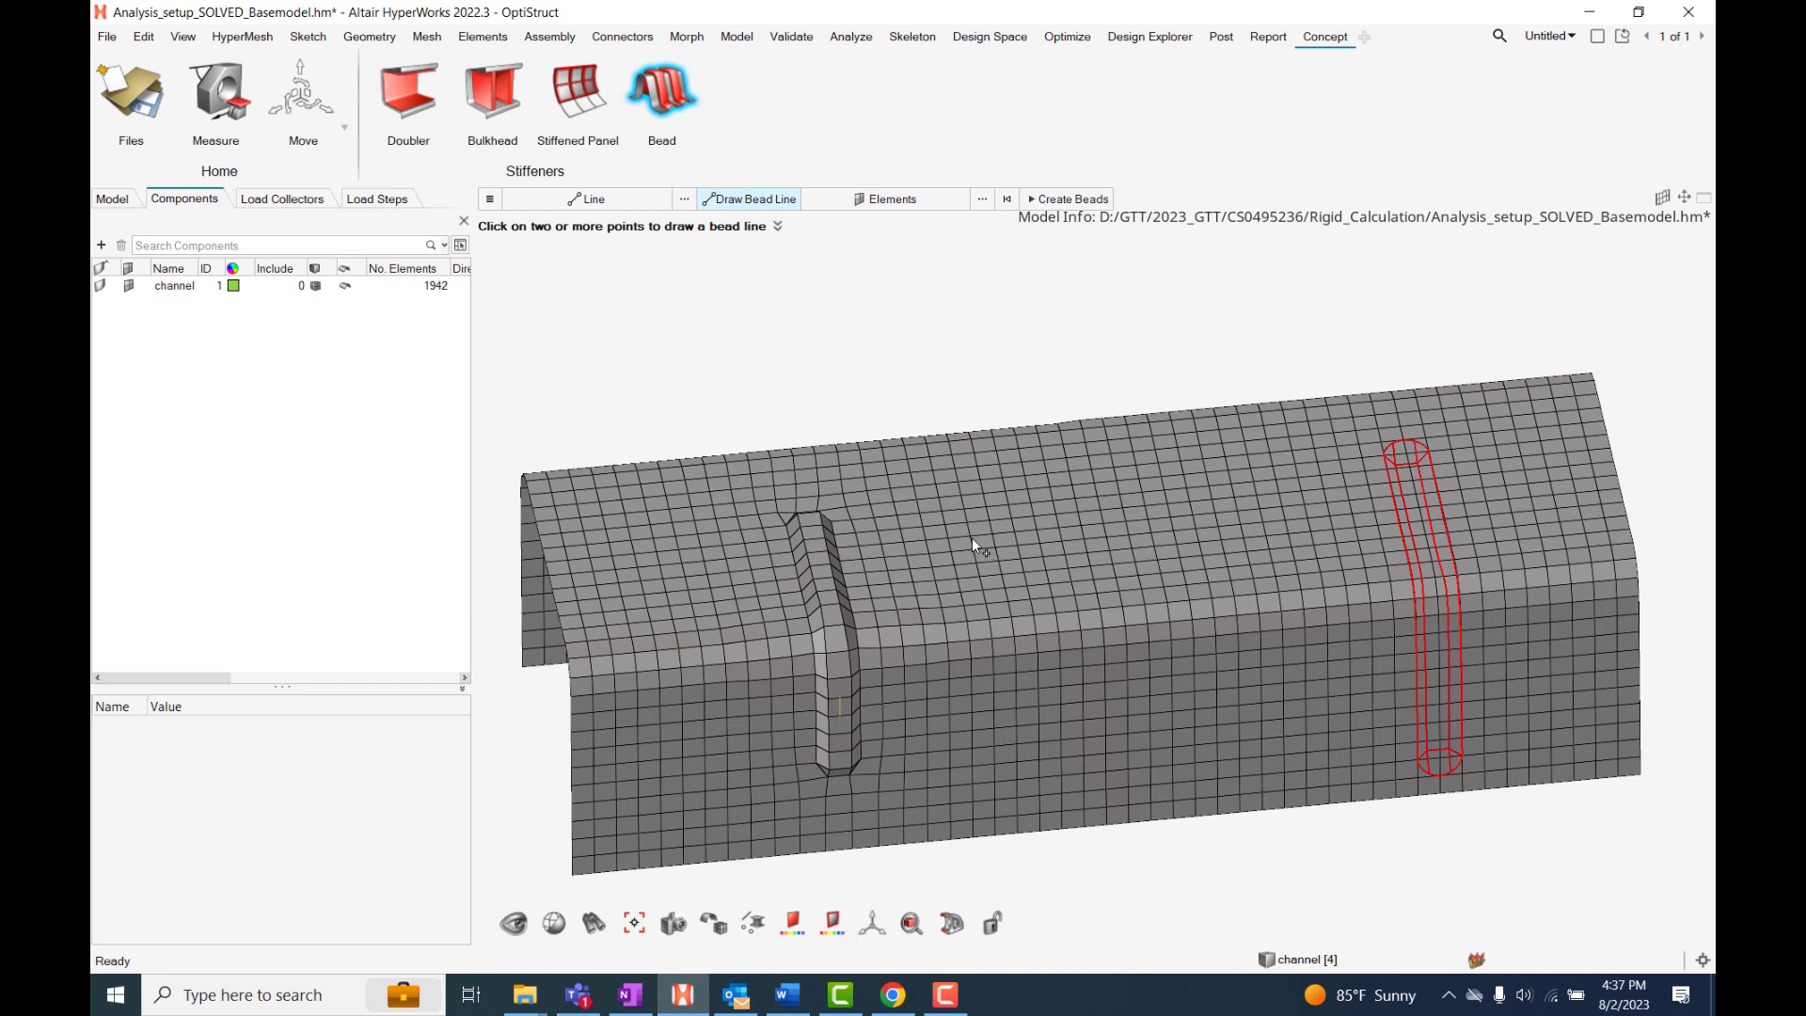
pyautogui.moveTo(990, 546); pyautogui.dragTo(1038, 799, button='middle')
pyautogui.click(1154, 465)
pyautogui.click(1449, 455)
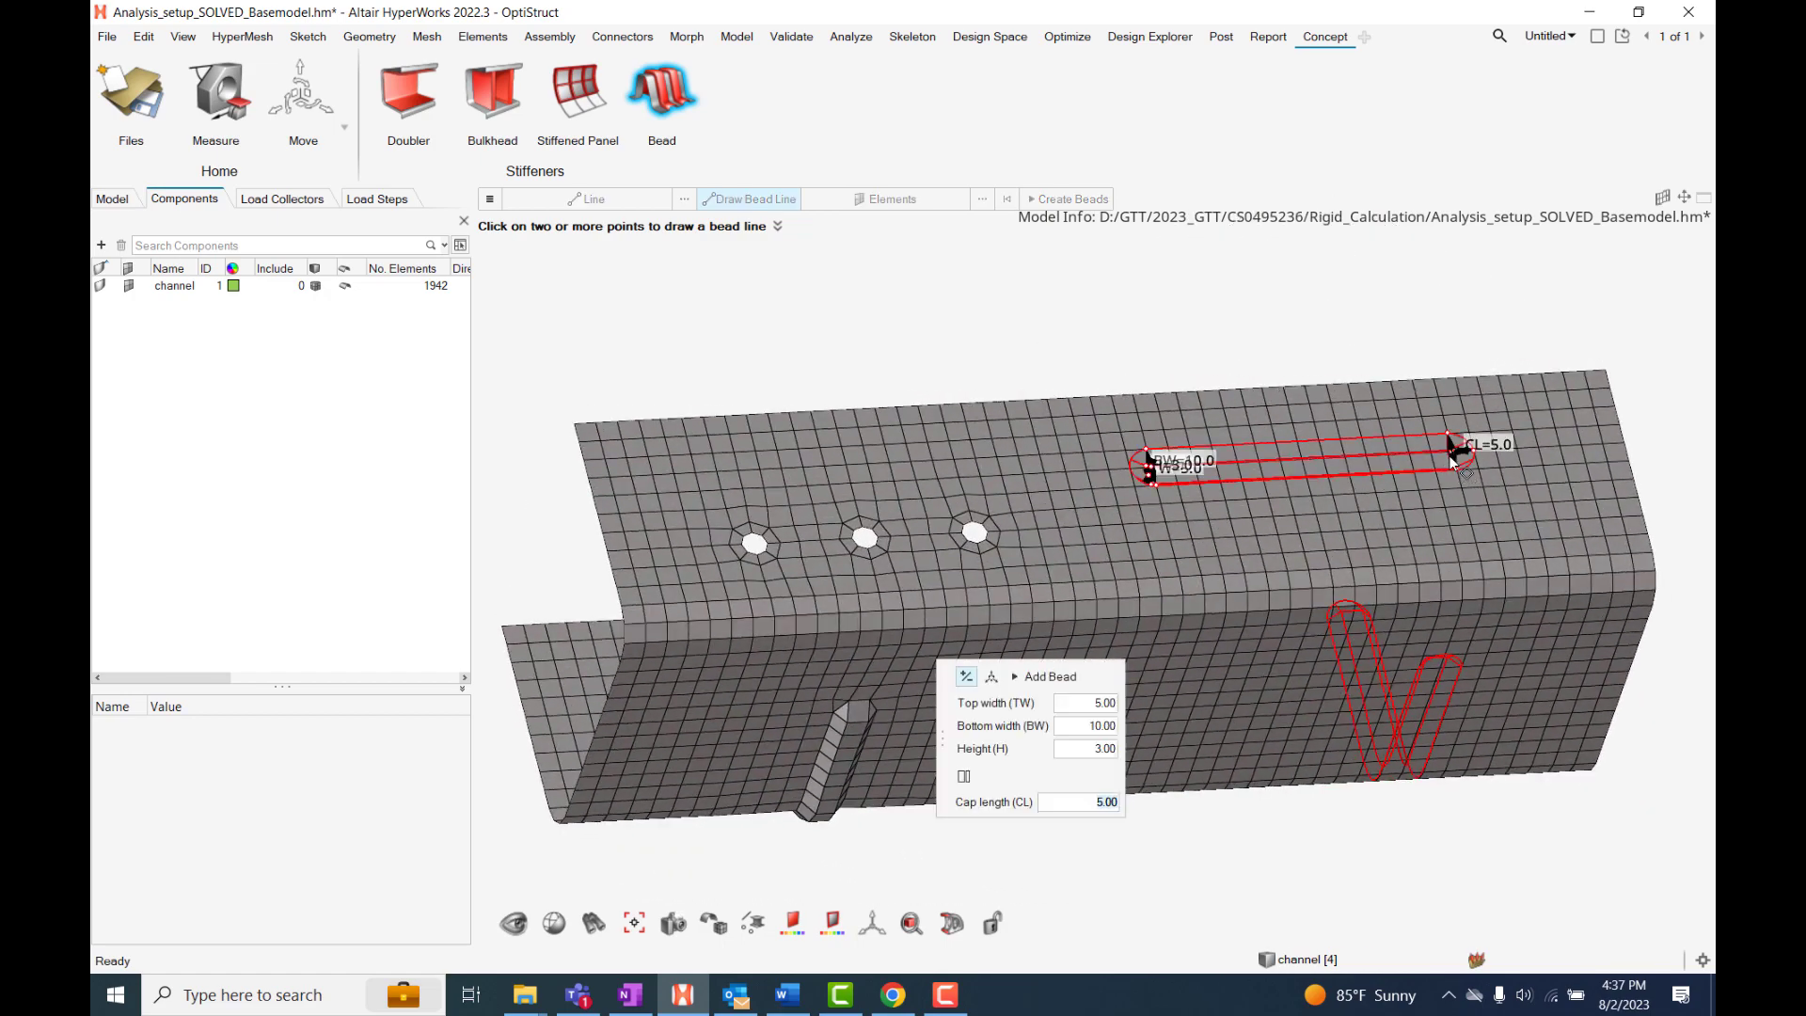
pyautogui.click(967, 677)
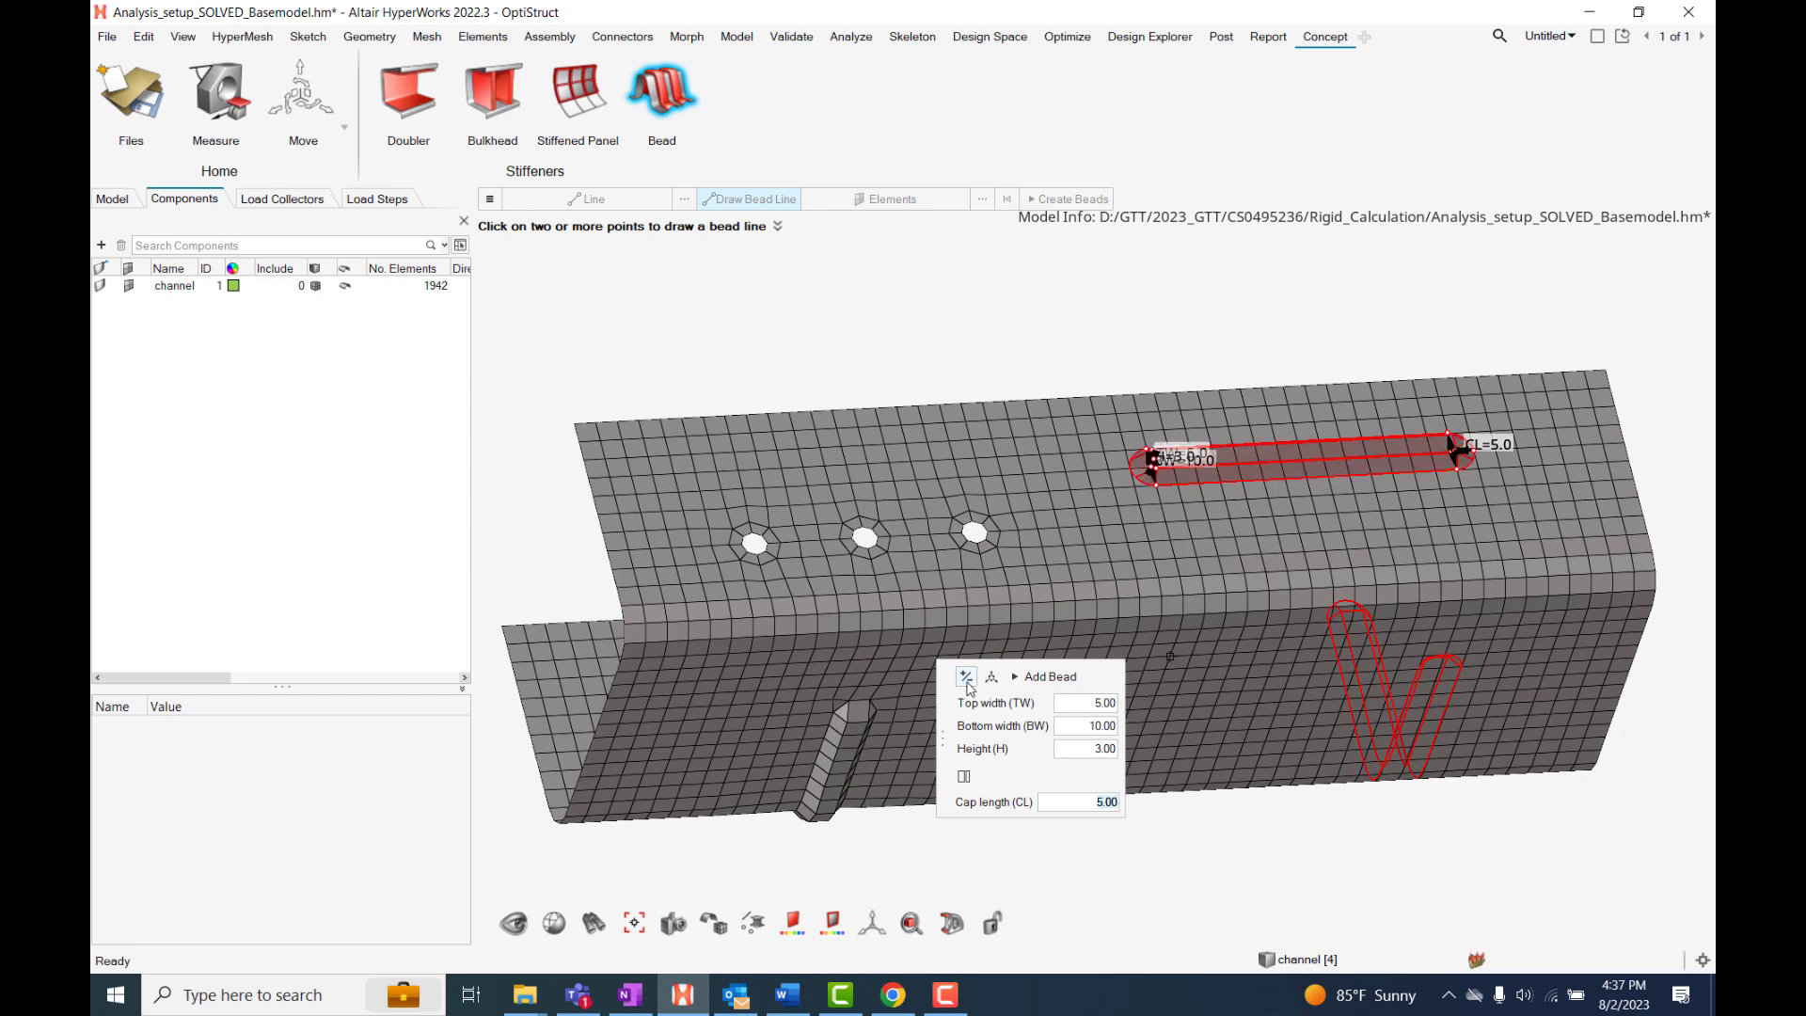
pyautogui.click(1050, 676)
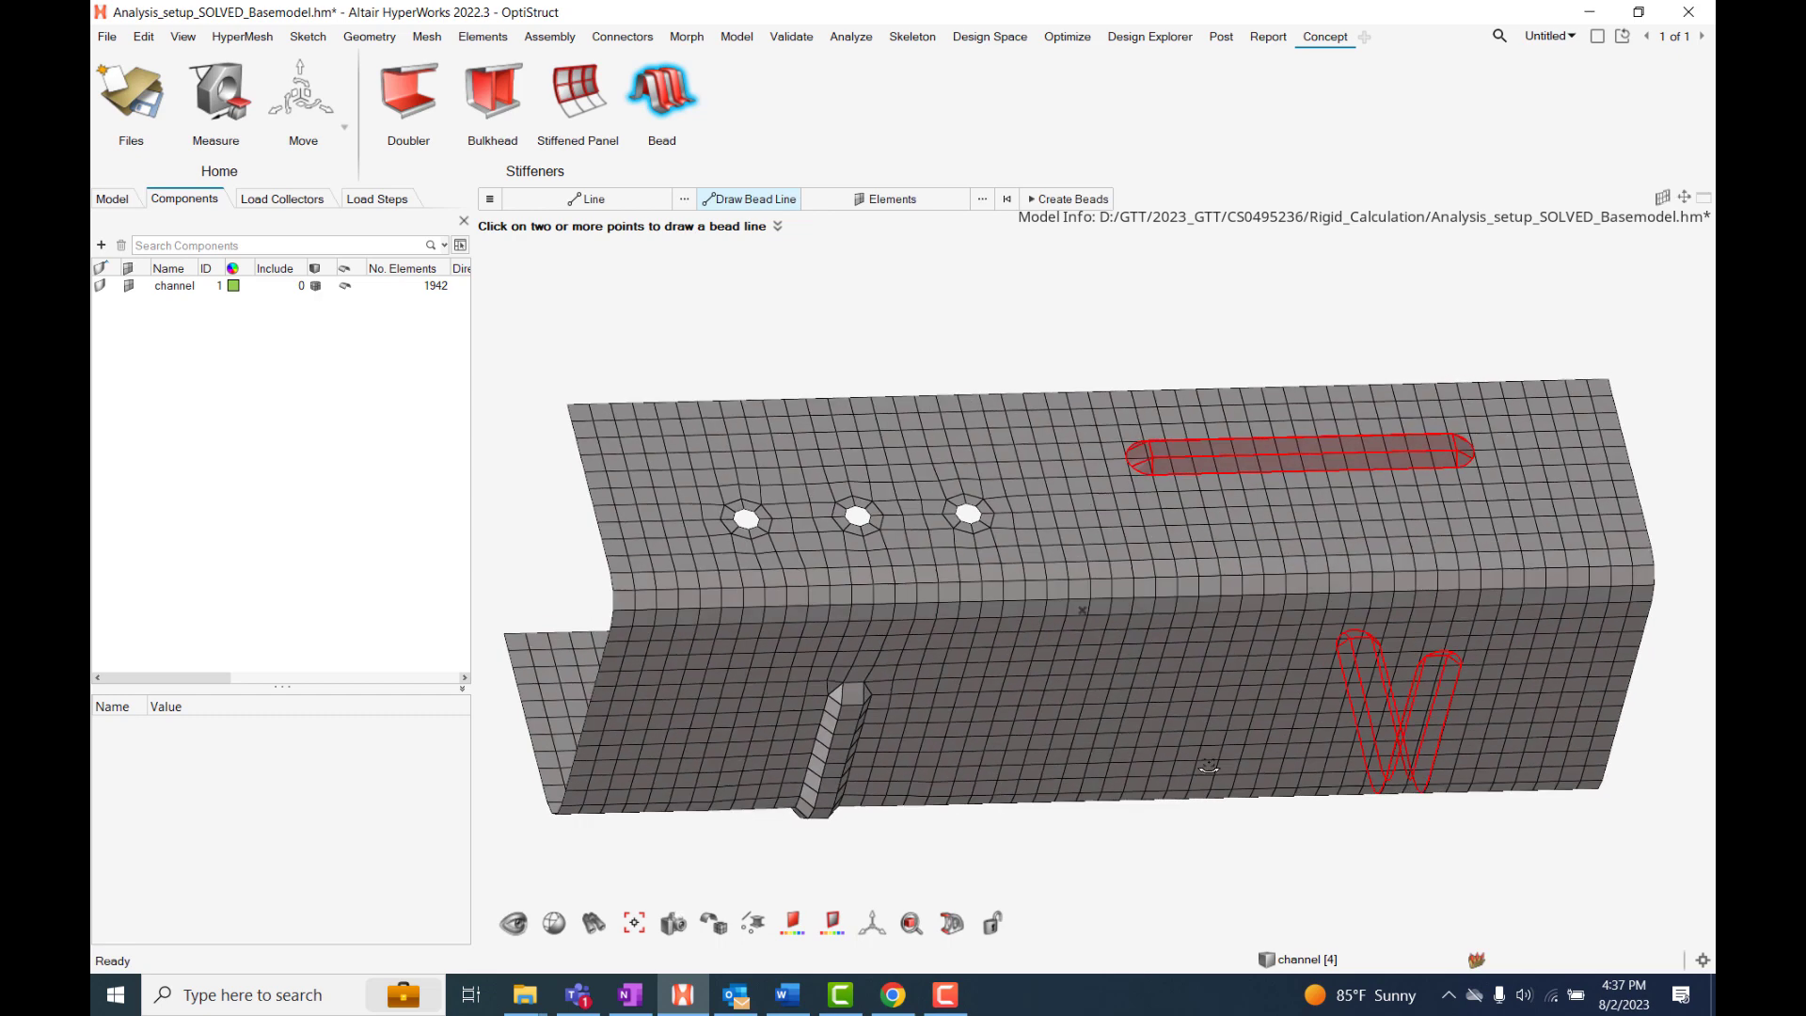
pyautogui.moveTo(1203, 624)
pyautogui.mouseDown(button='middle')
pyautogui.moveTo(1240, 587)
pyautogui.moveTo(1097, 520)
pyautogui.mouseUp(button='middle')
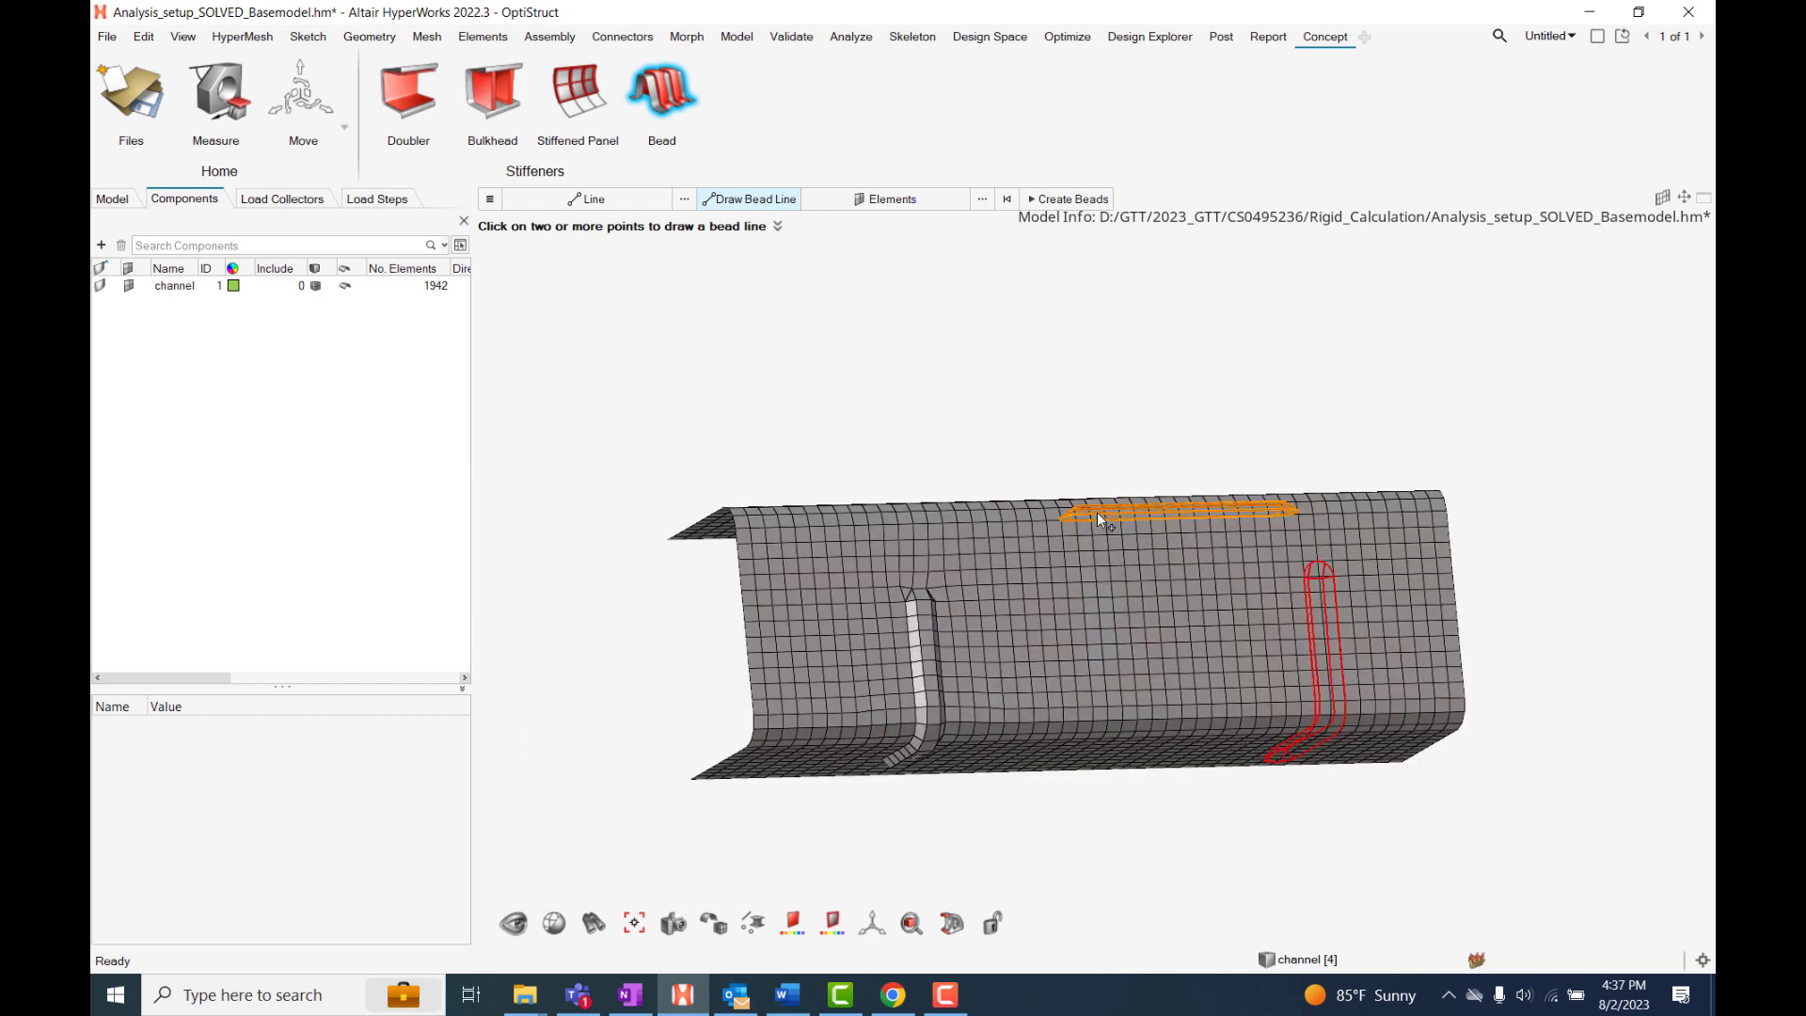
# Emboss all pending beads, reaching 1987 elements, and inspect the two side-wall ribs.
pyautogui.click(1069, 200)
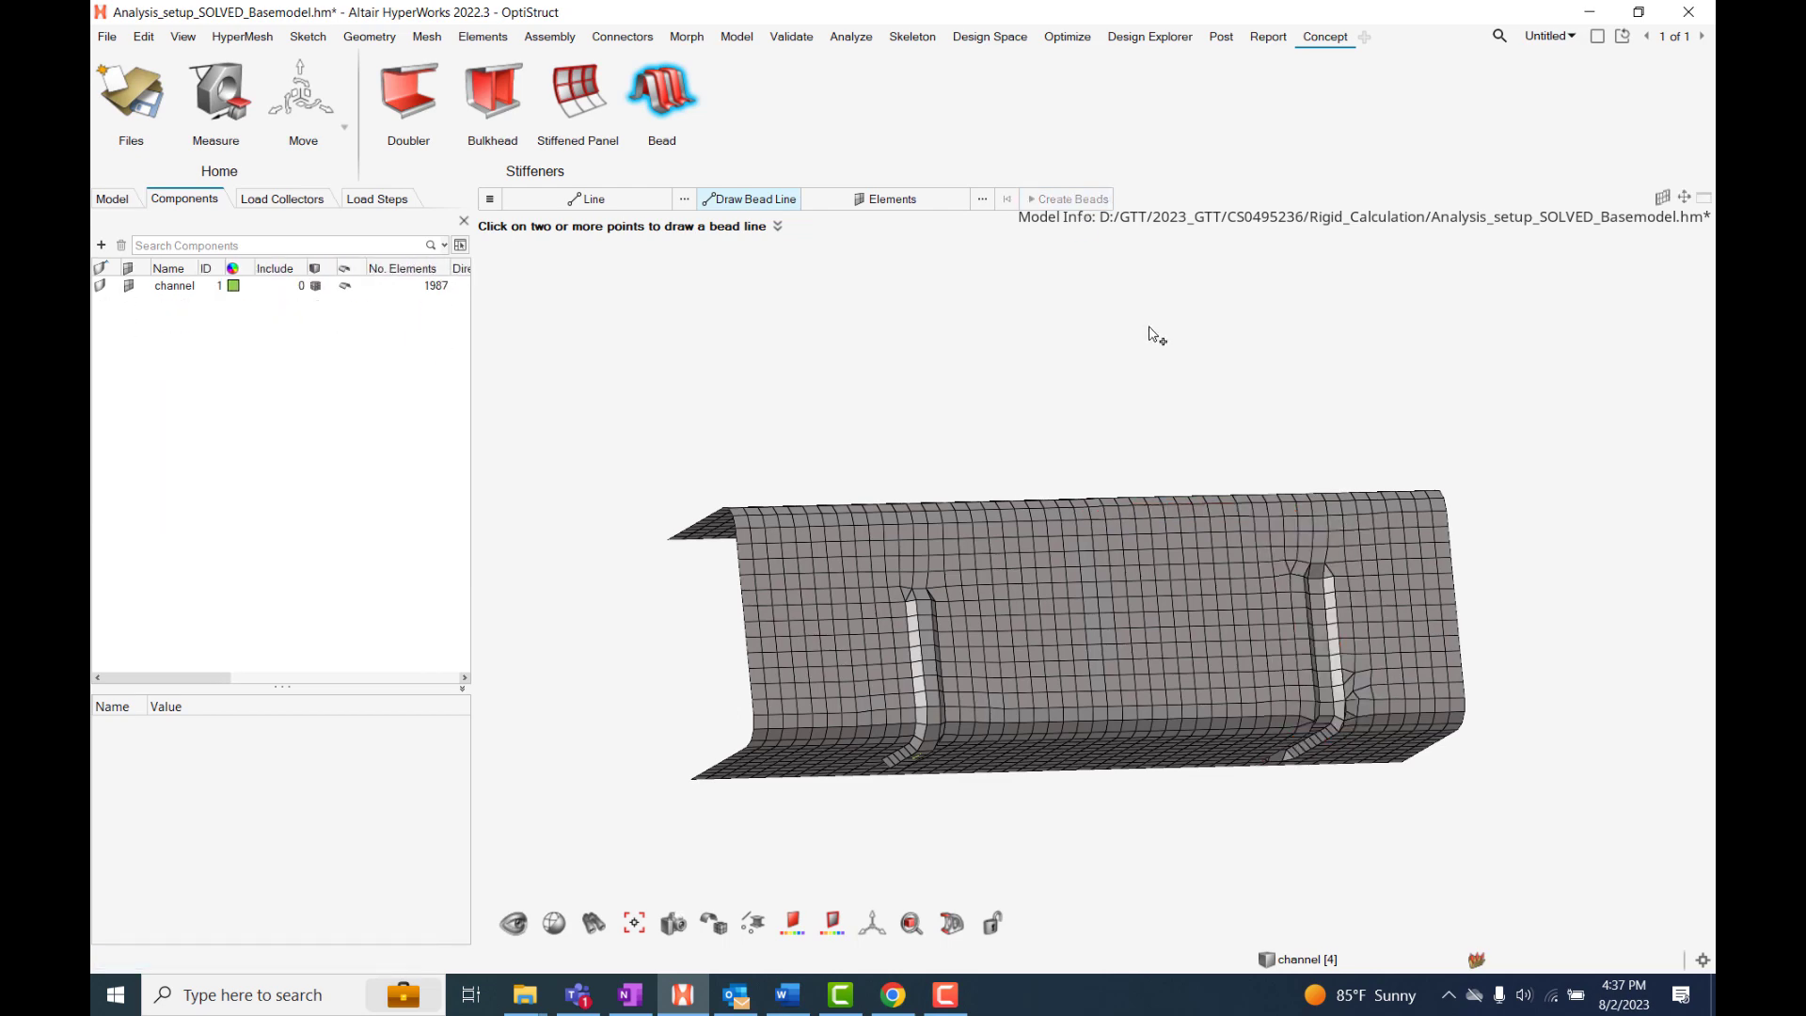
pyautogui.moveTo(1149, 323); pyautogui.dragTo(1132, 501, button='middle')
pyautogui.scroll(3, 1074, 523)
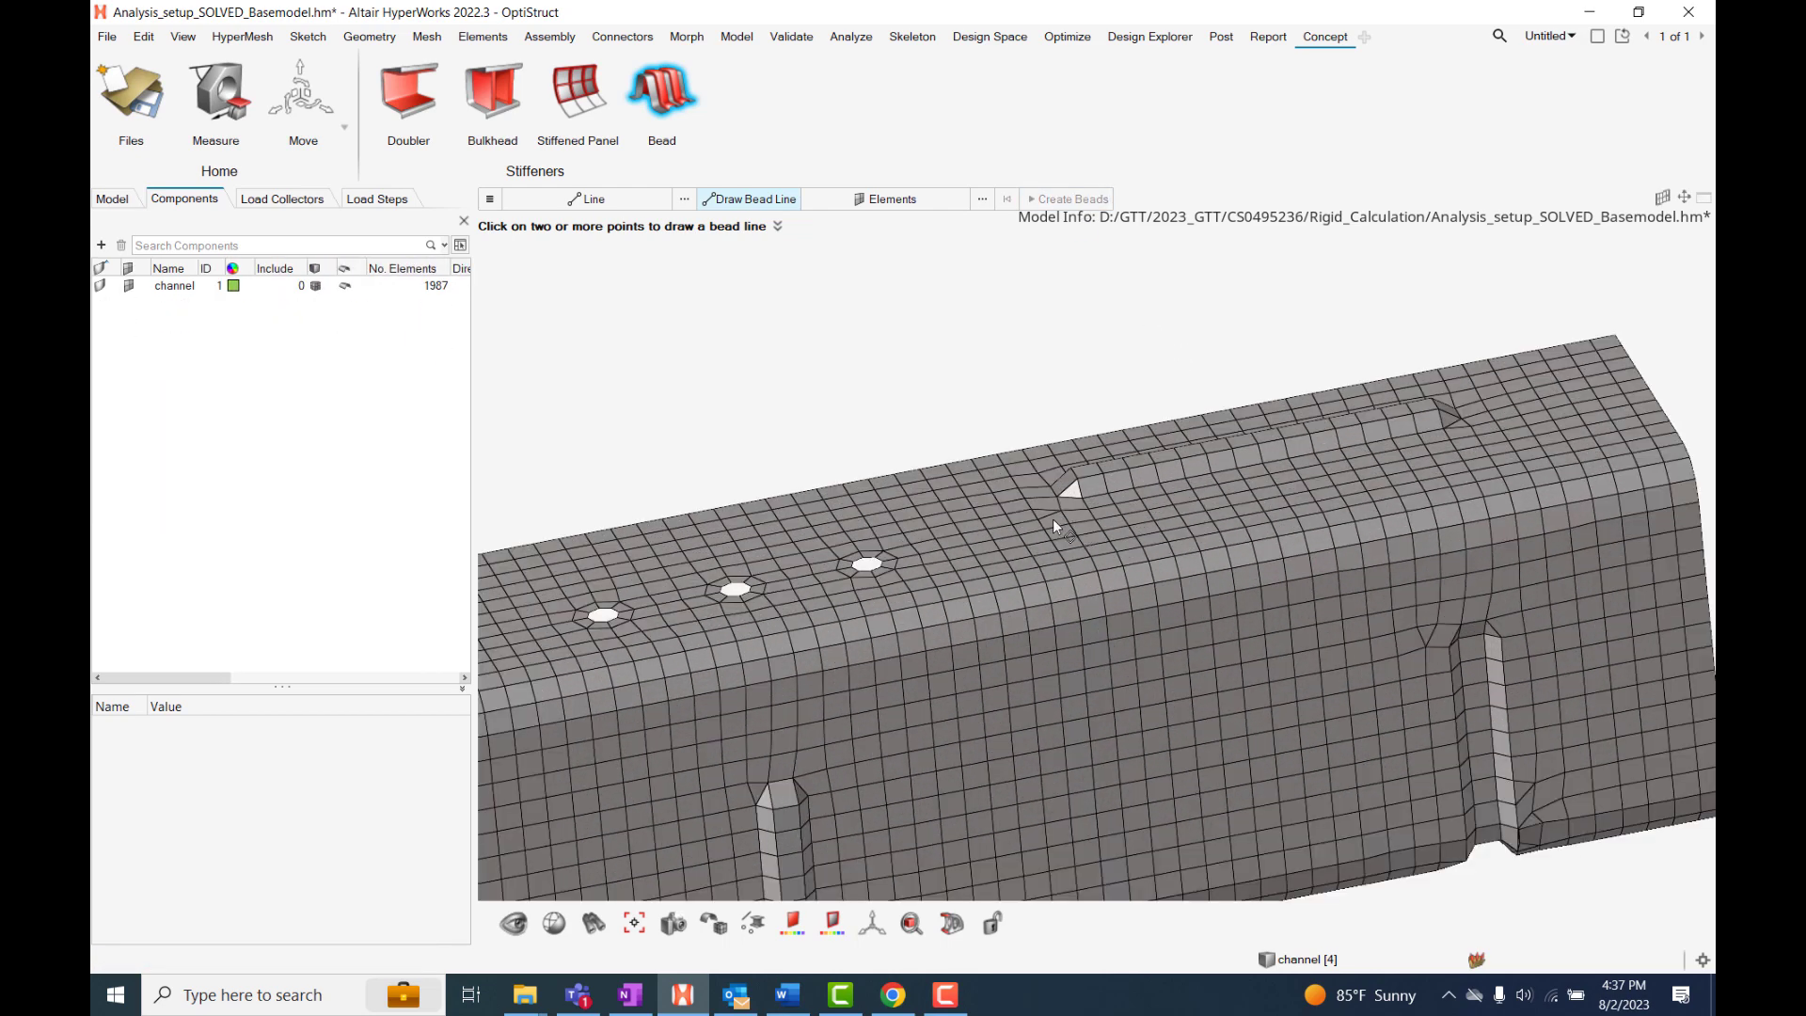